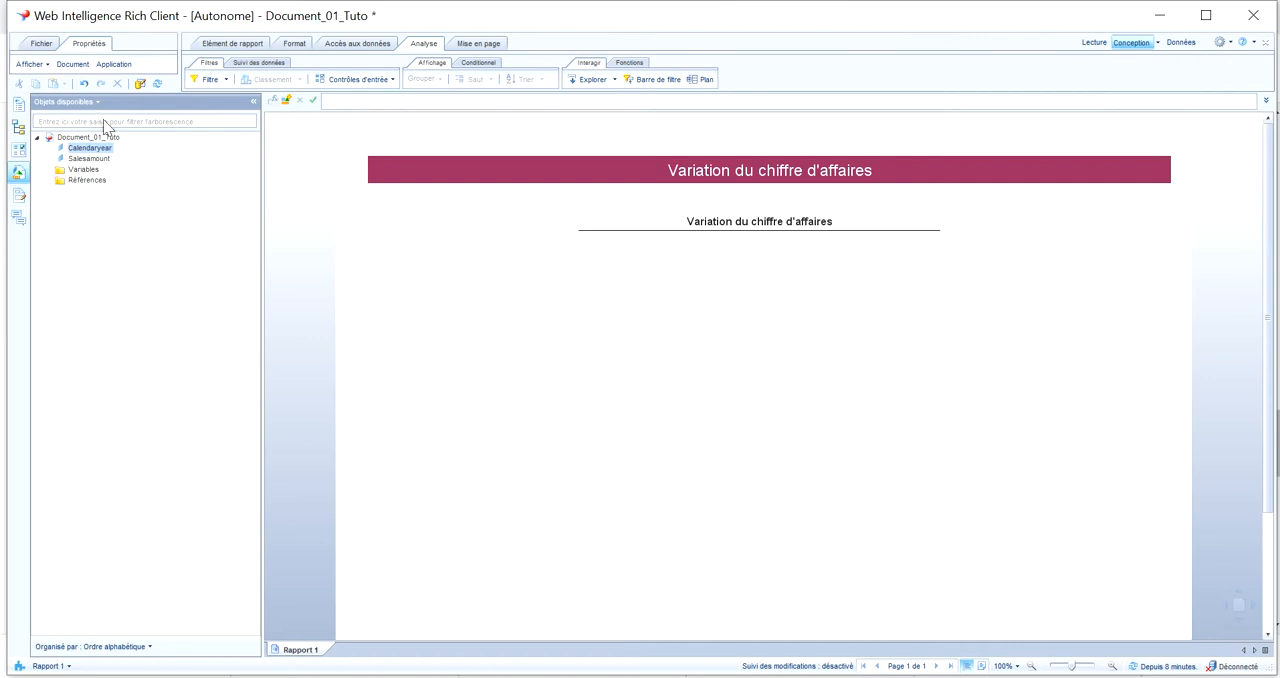
Place the Calendaryear object below the report subtitle as a table, and start a Calendaryear input control of type Curseur simple
drag(99, 152, 472, 256)
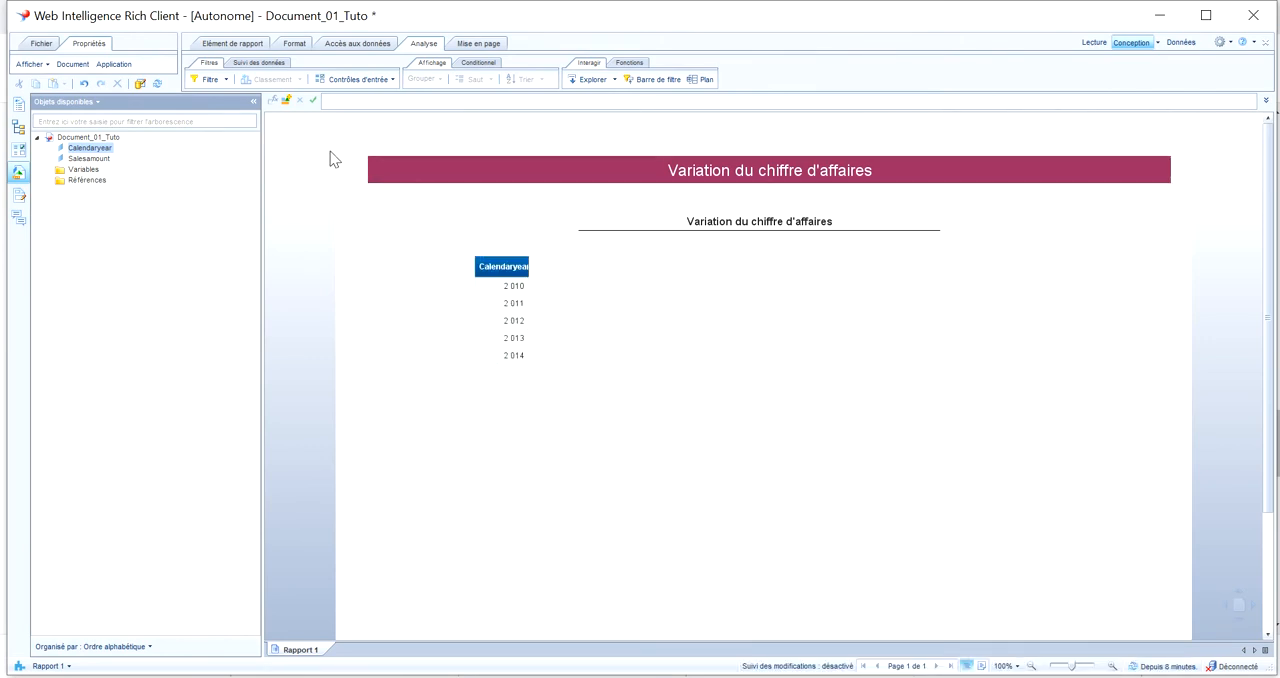
click(394, 80)
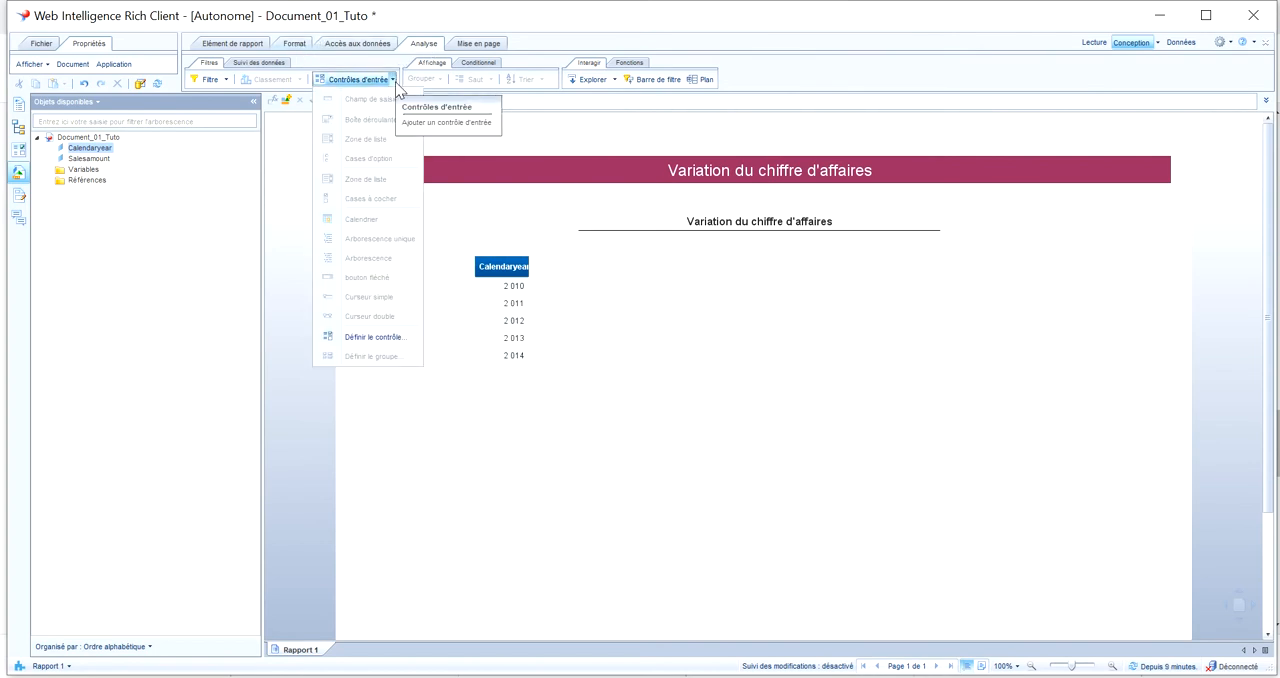
click(375, 337)
double_click(508, 238)
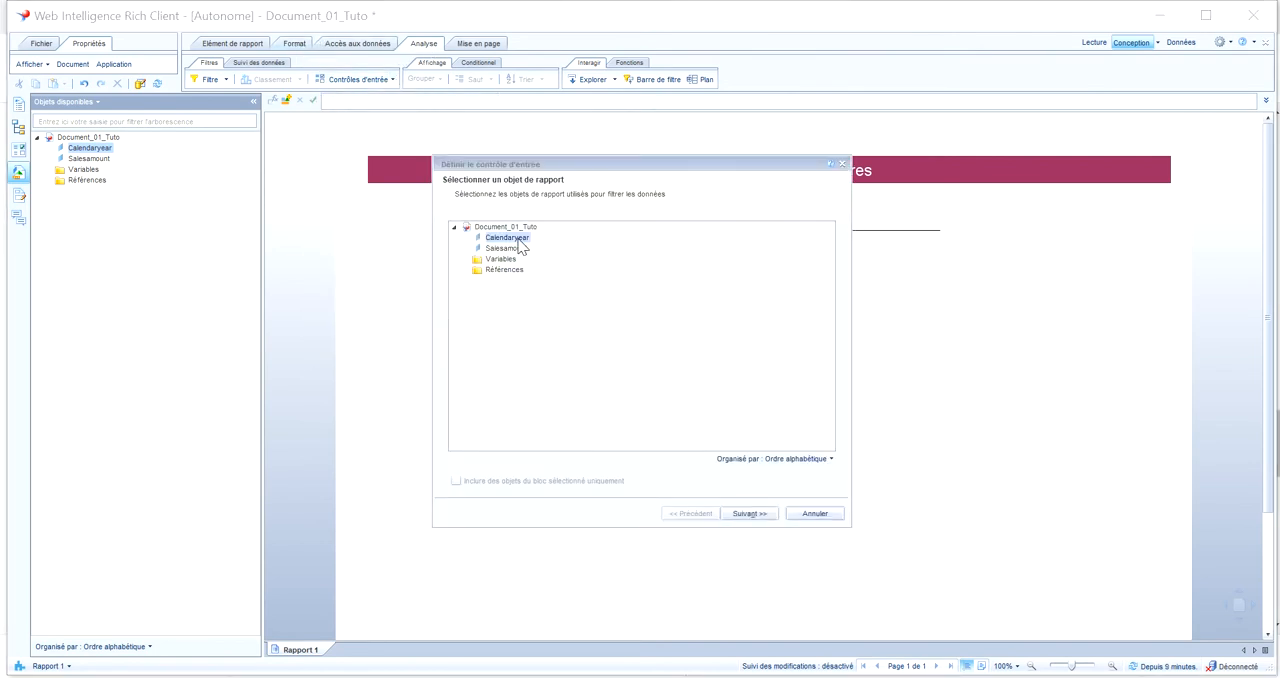
click(518, 295)
click(515, 307)
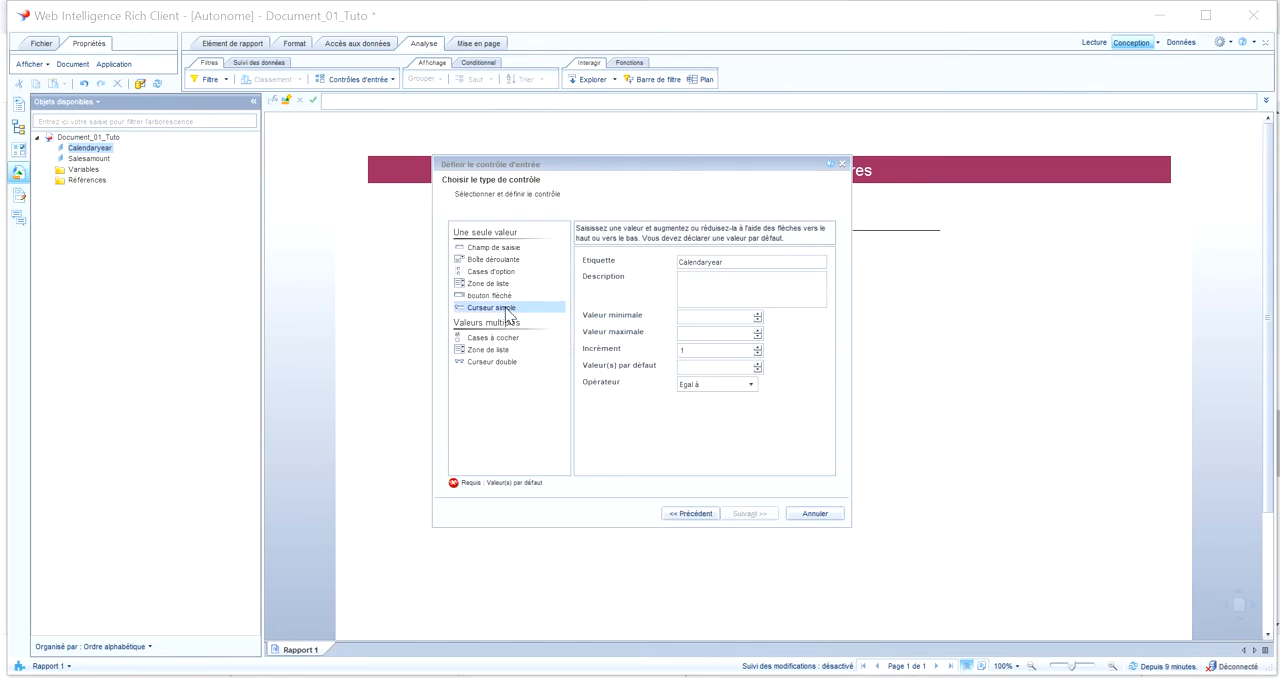
Set the slider control's minimum value to 2010 and its maximum value to 2014
click(704, 318)
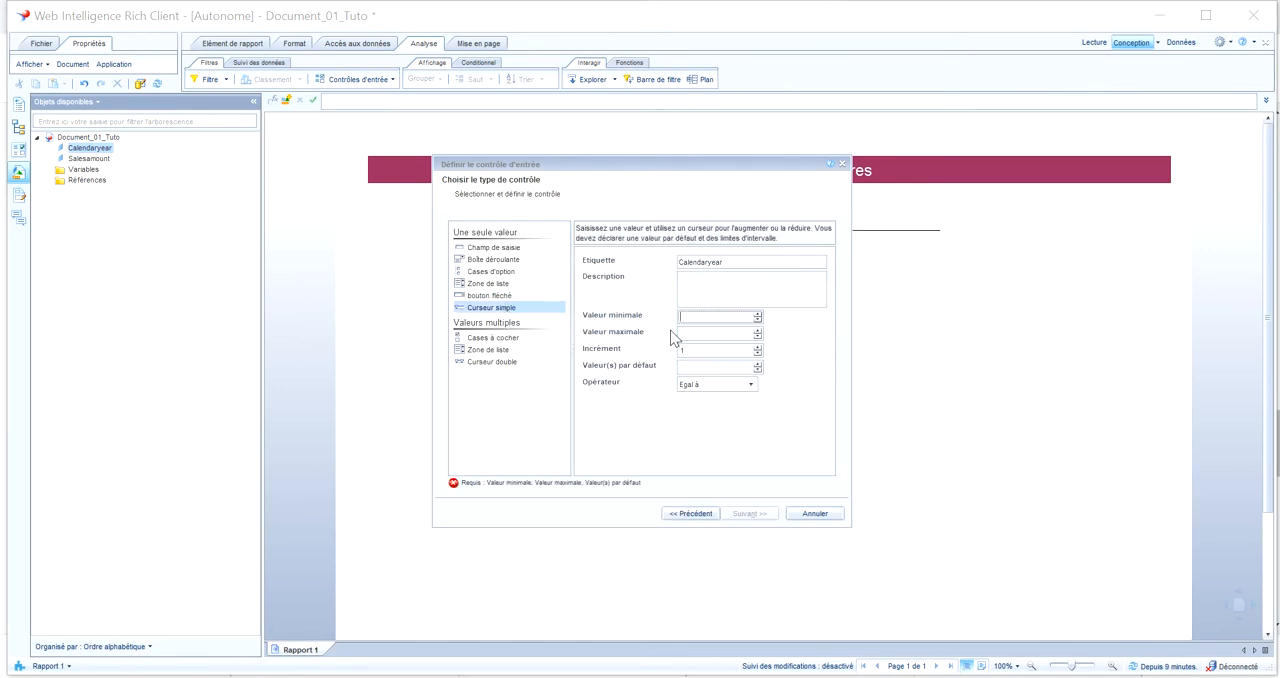
text(2 010)
click(688, 334)
text(2014)
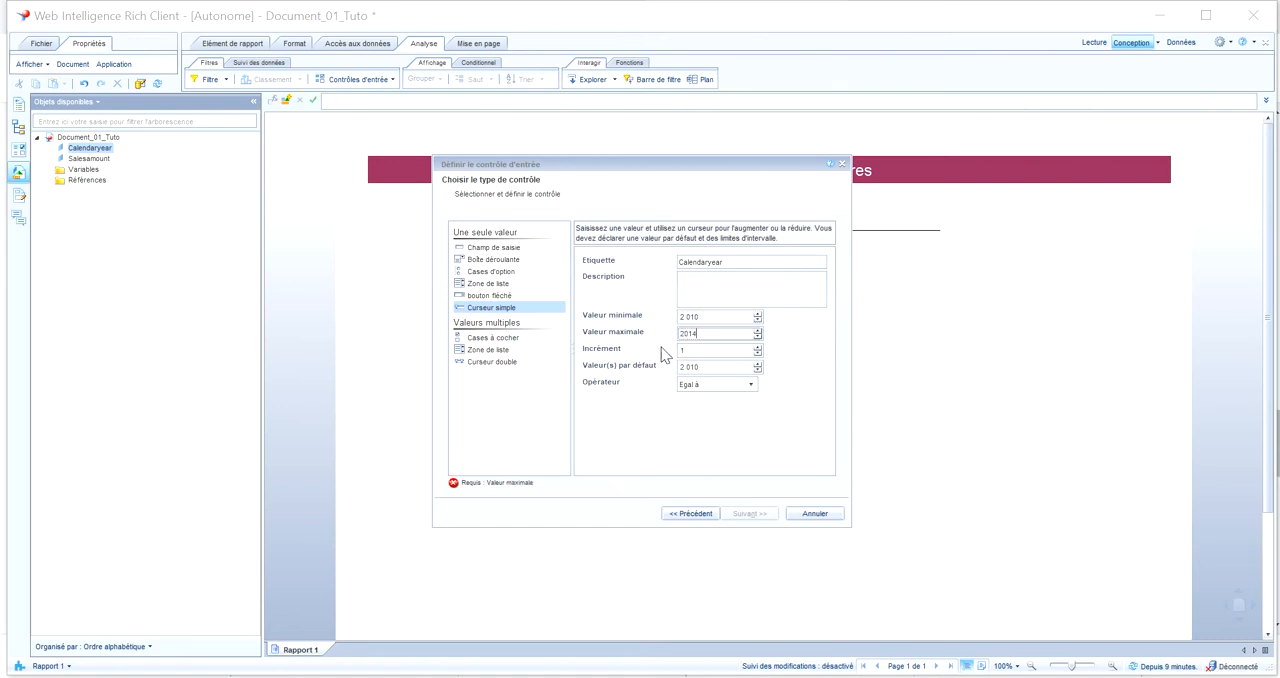
click(699, 351)
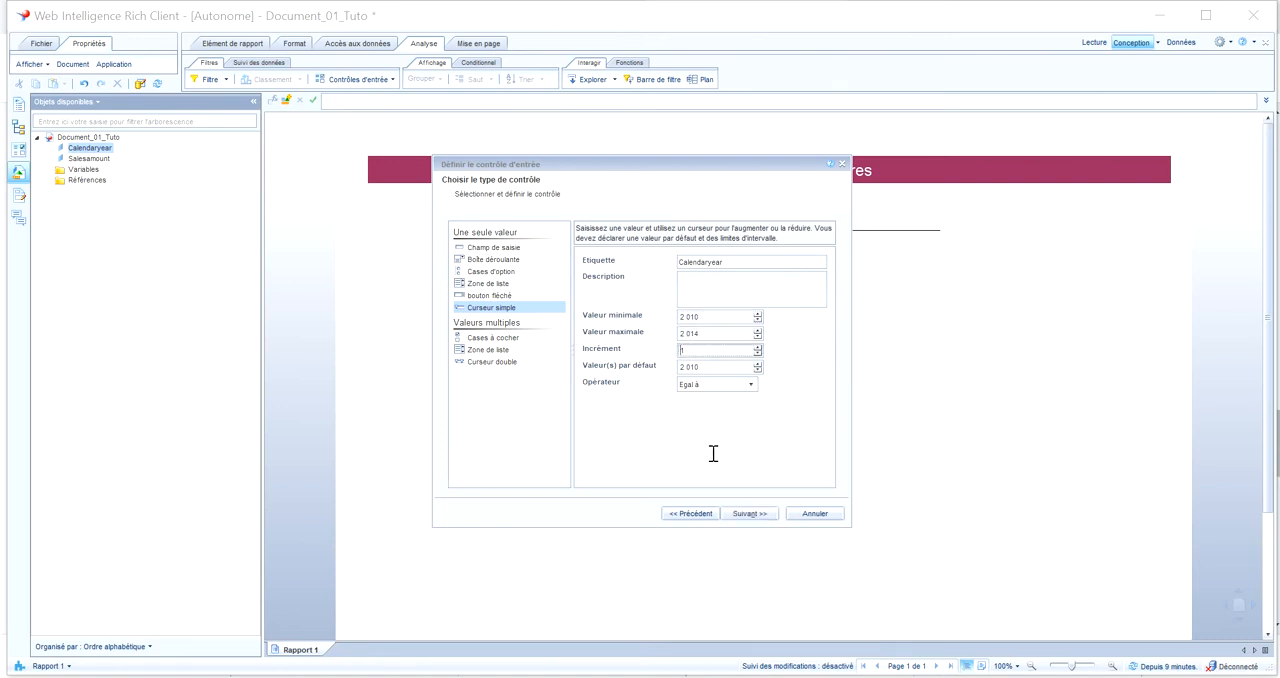
Assign the input control to the vertical table Bloc 1, finish it, and move the Calendaryear slider to 2012
click(752, 514)
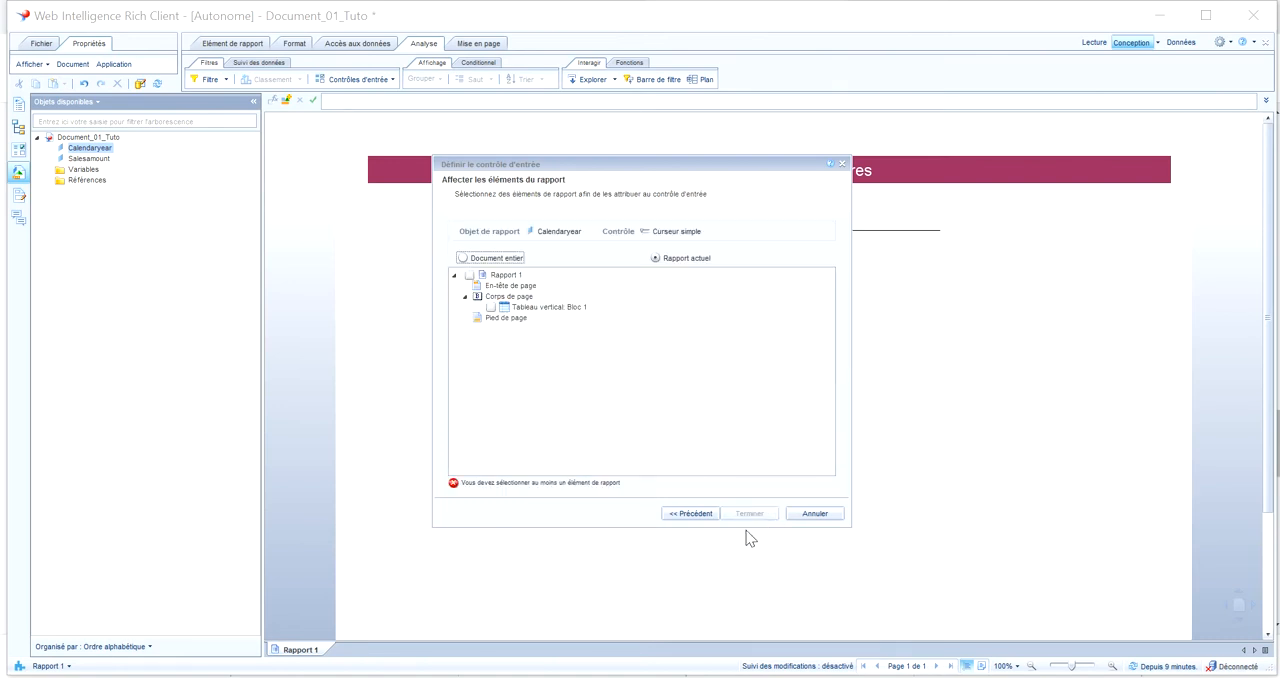
click(490, 307)
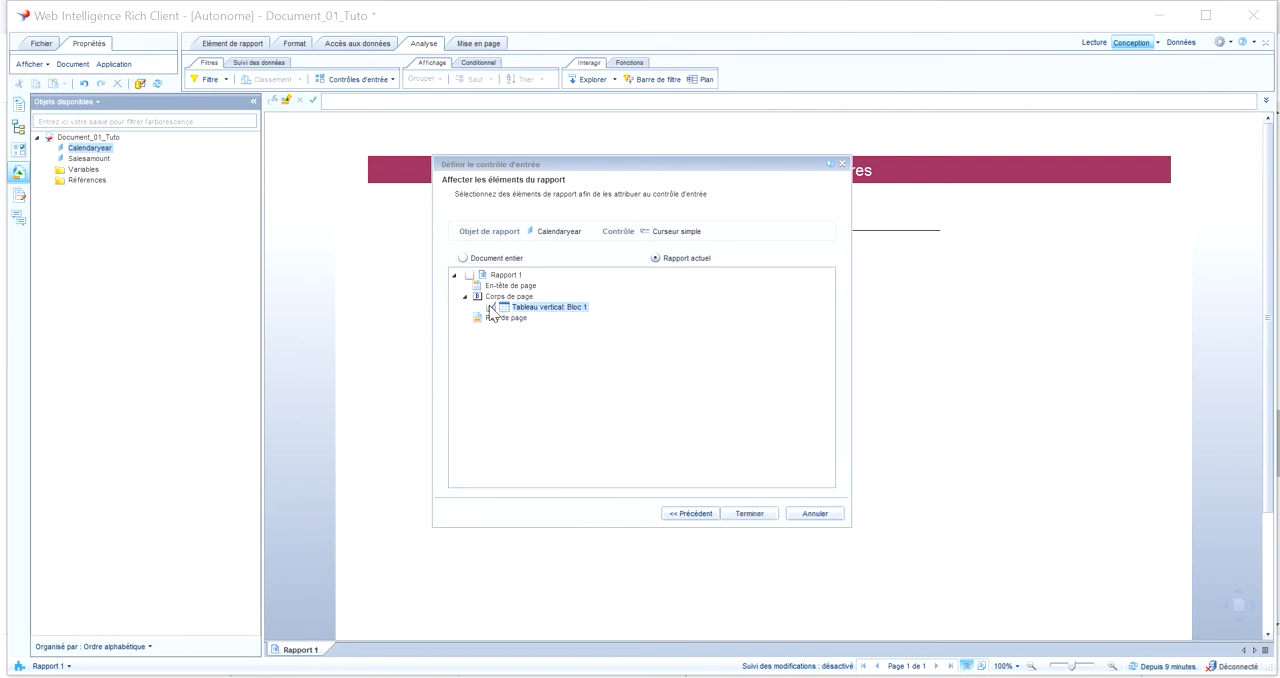
click(770, 516)
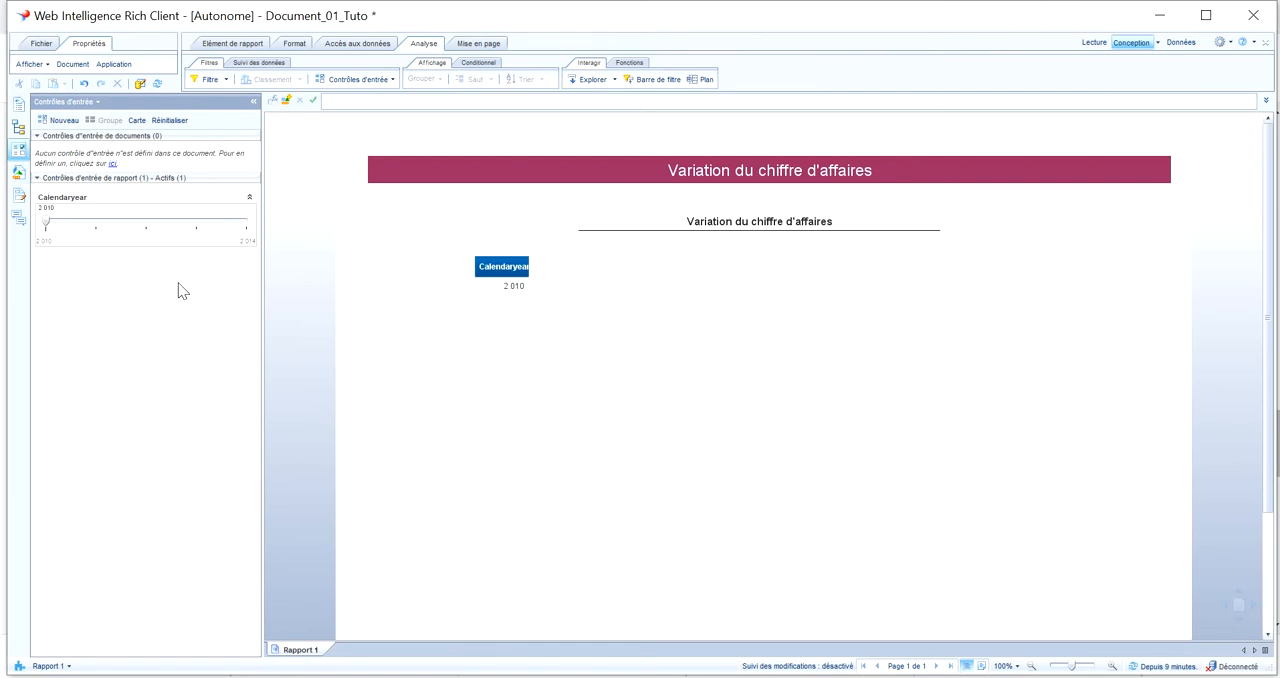
click(194, 220)
click(194, 220)
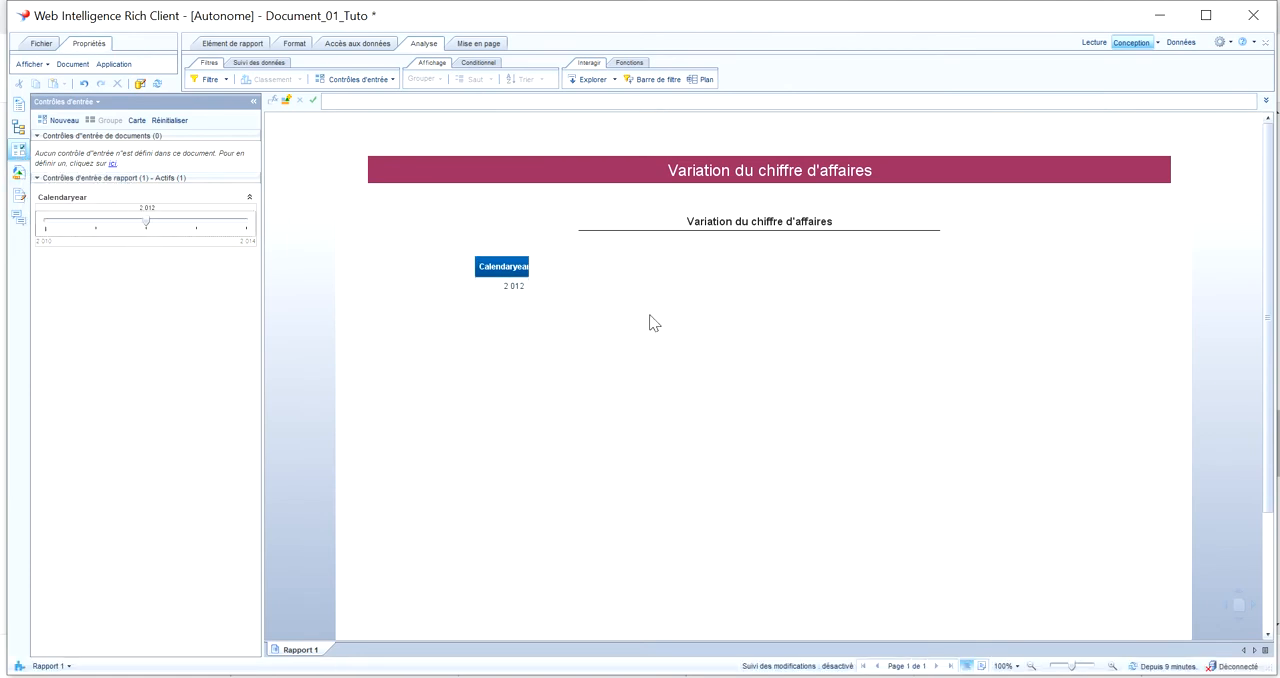
Assign a new reference named N to the year value cell under the Calendaryear header
click(500, 290)
right_click(500, 287)
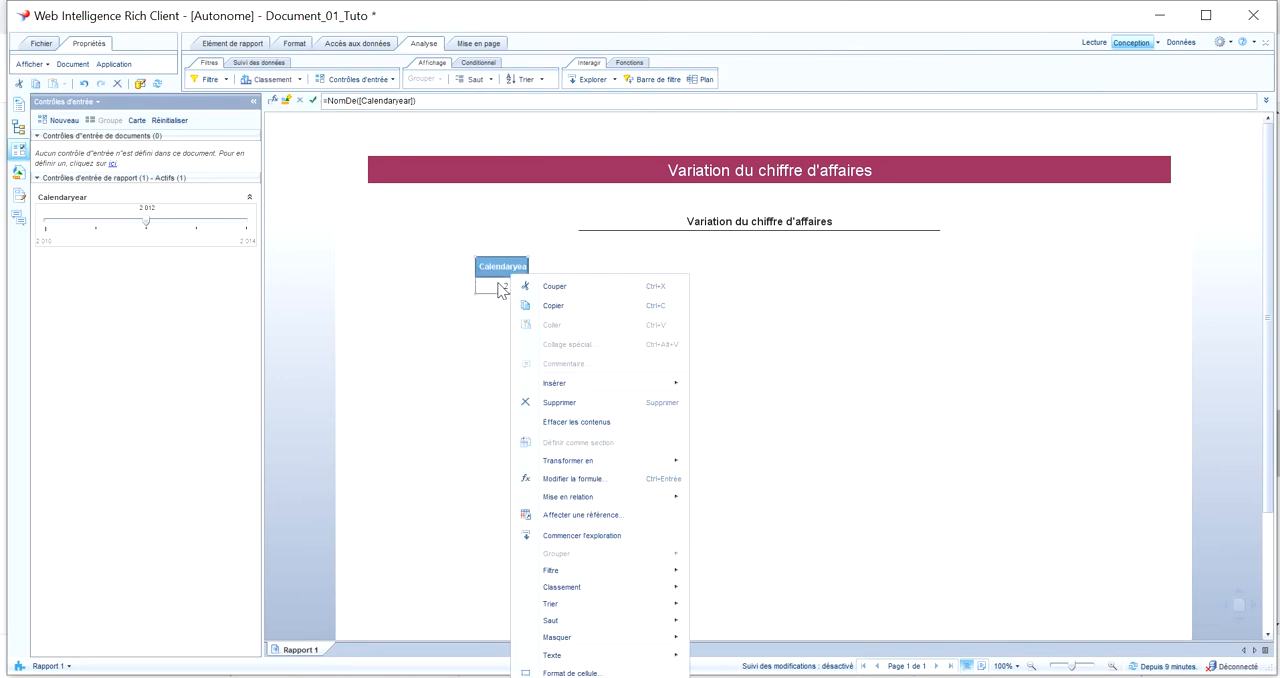
key(Escape)
right_click(502, 287)
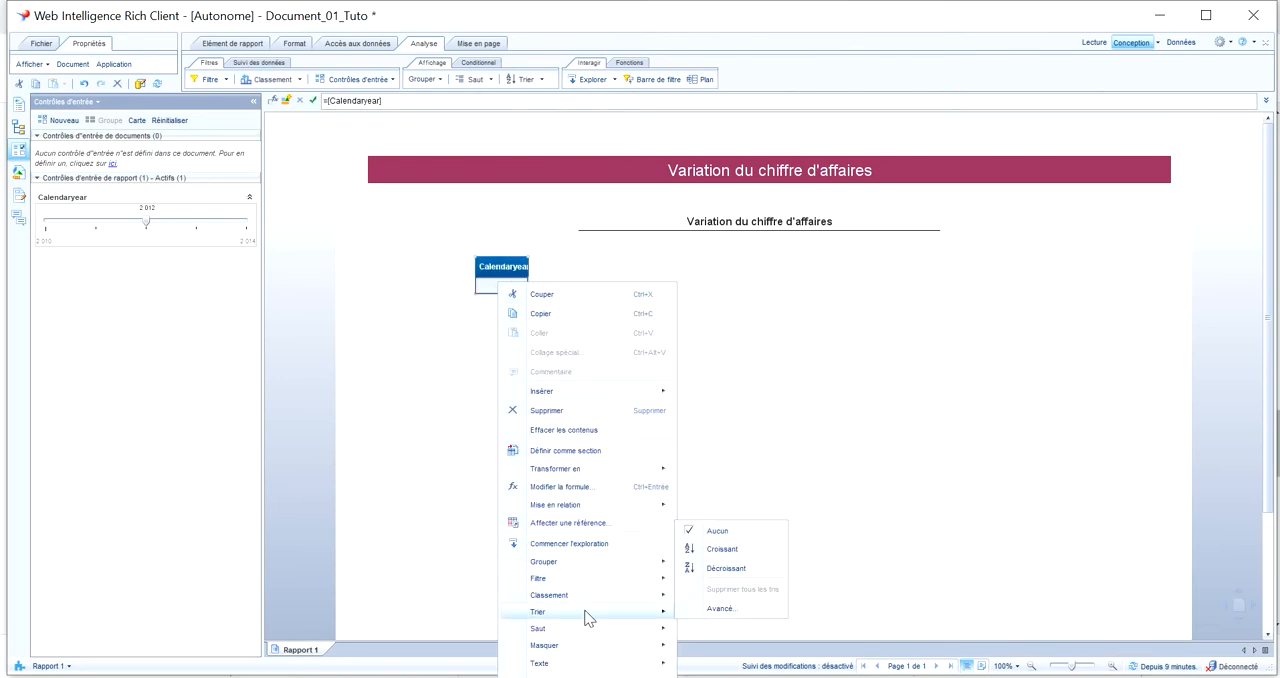
click(590, 526)
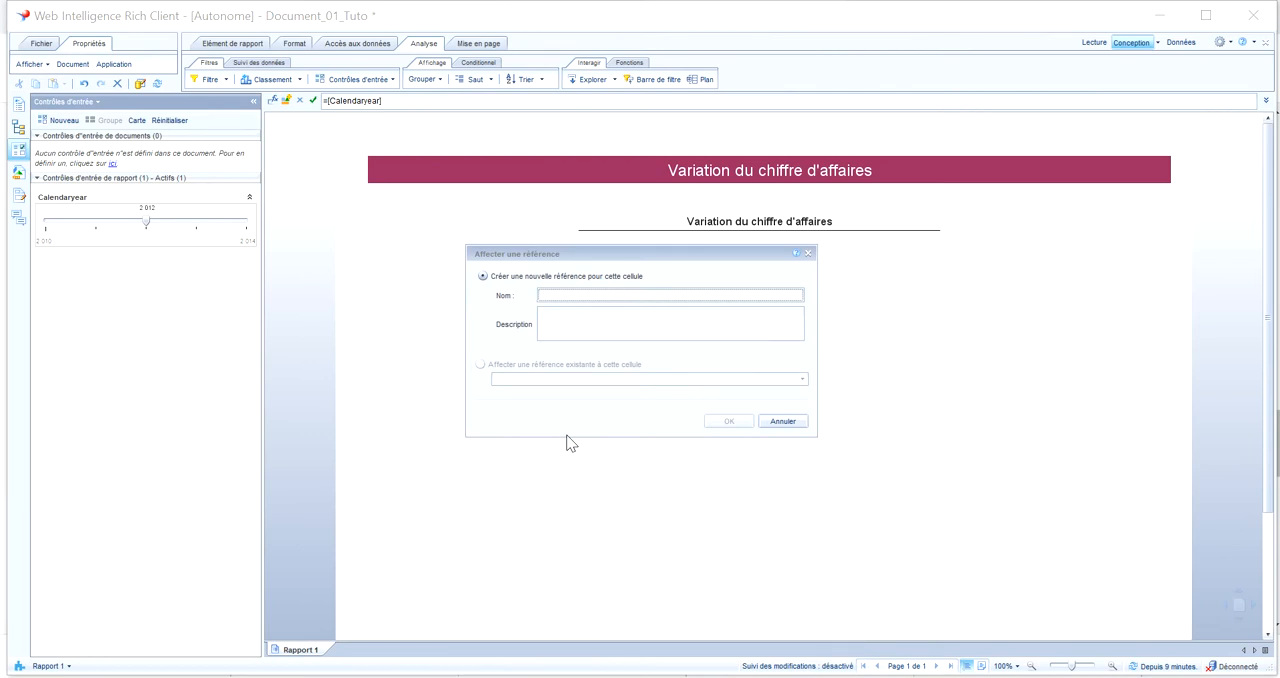
text(N)
click(727, 422)
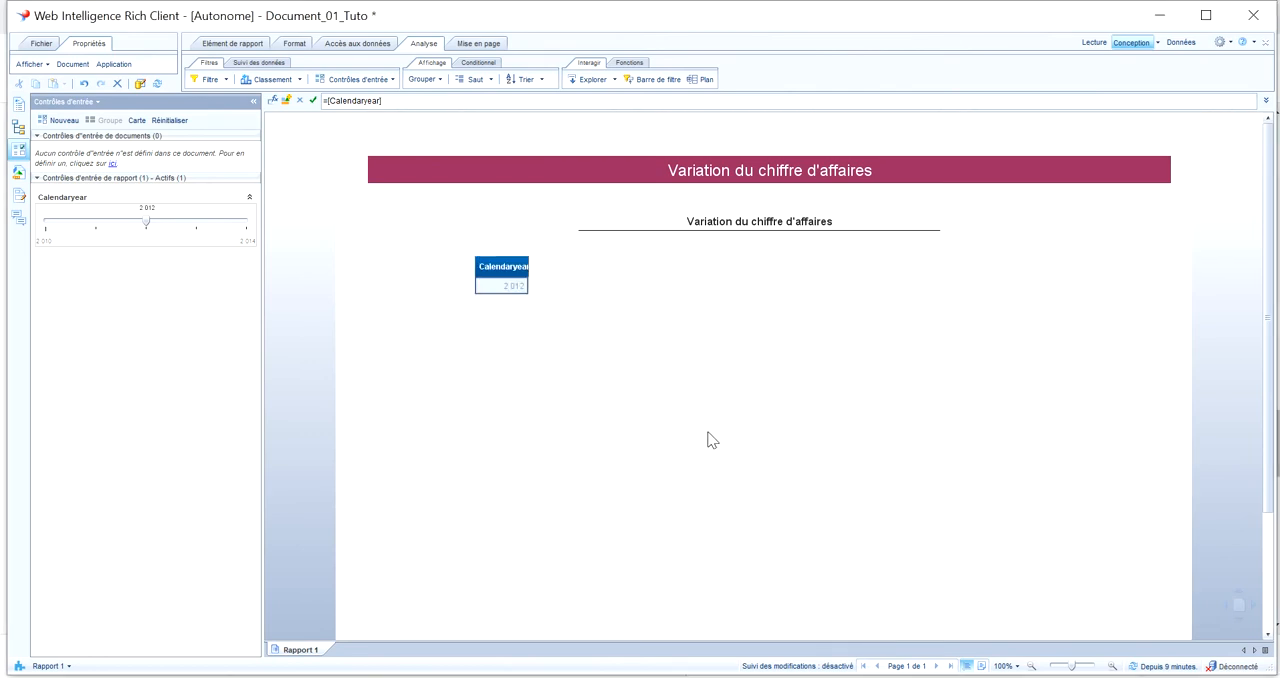
click(503, 386)
Start a new variable named CA N with the qualification Indicateur
click(18, 173)
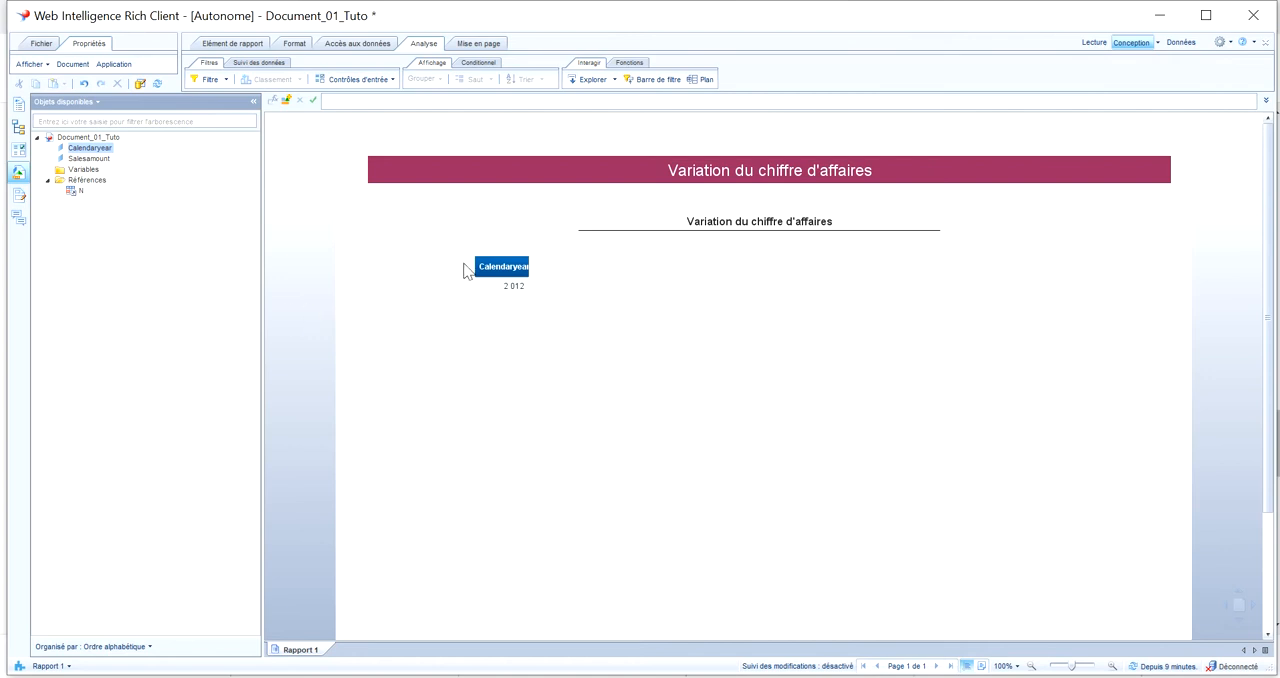
click(360, 46)
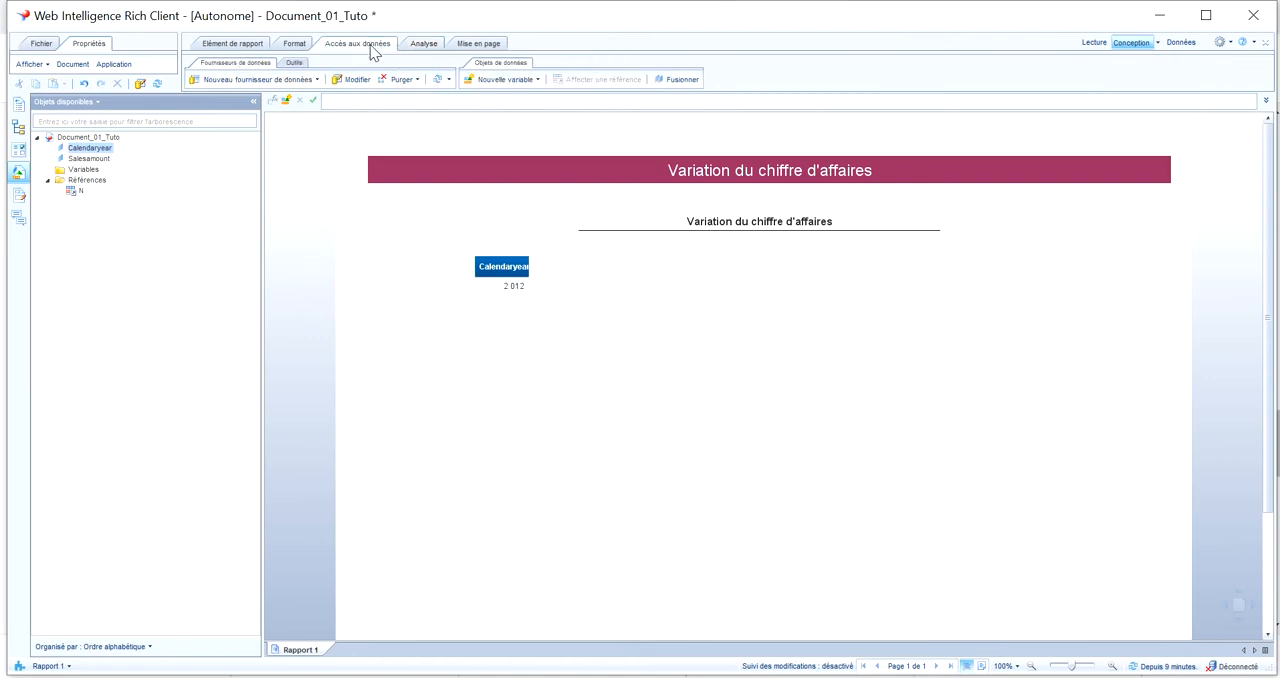
click(500, 79)
click(494, 101)
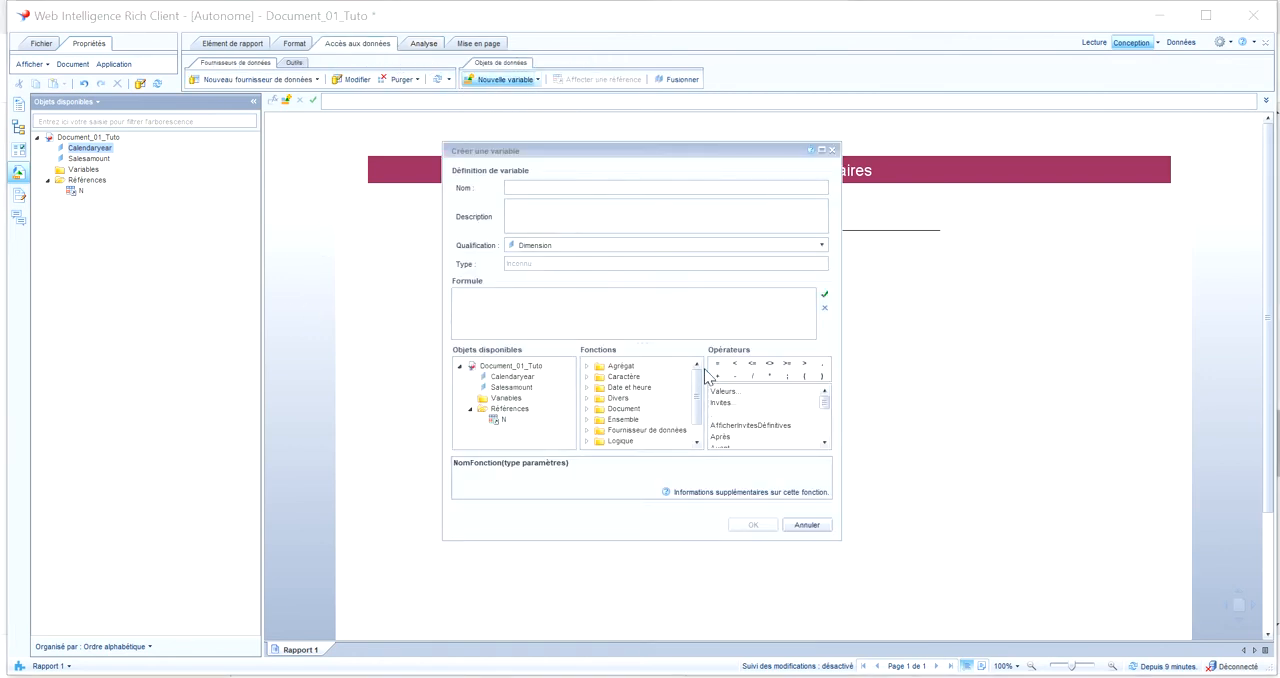
click(617, 188)
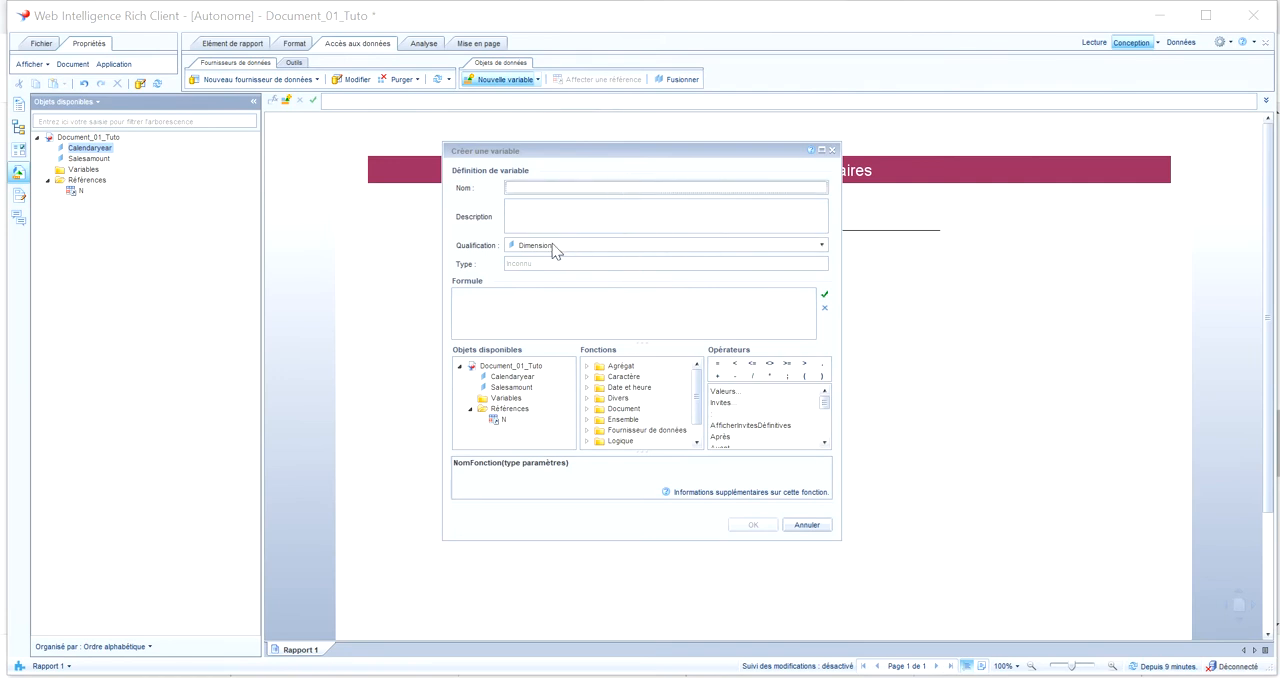
text(CA N)
click(530, 246)
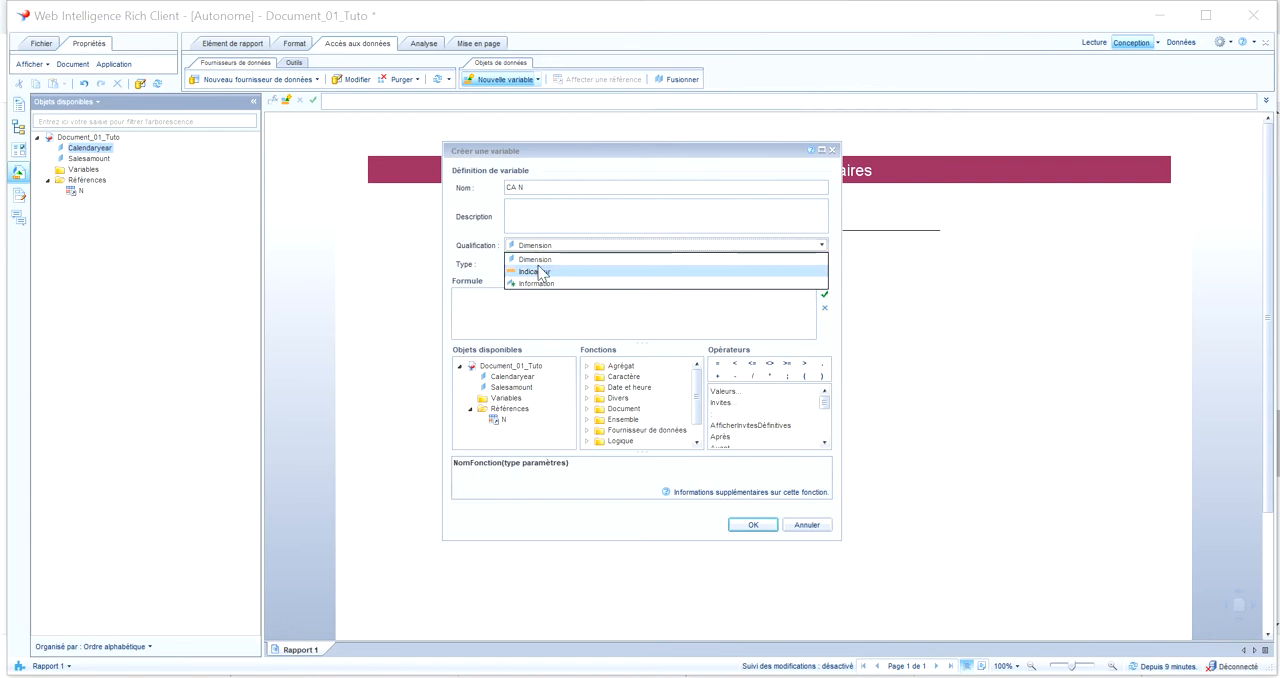
click(538, 271)
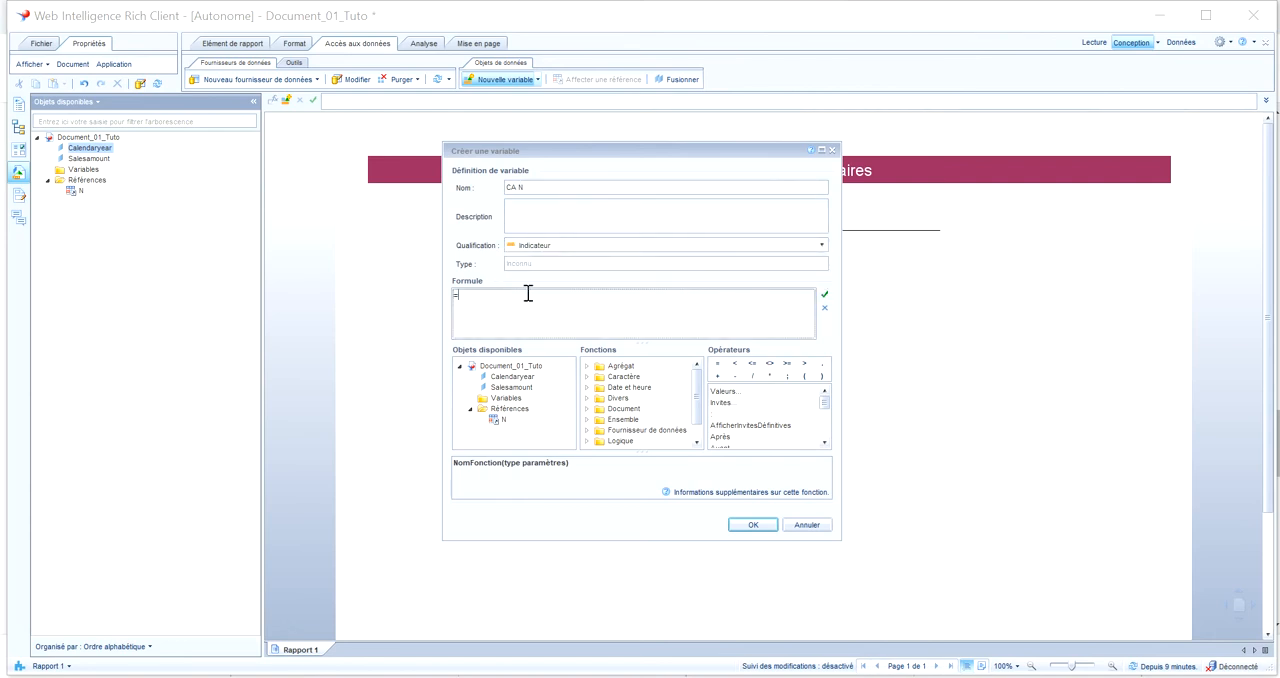
Give CA N the formula =Somme(Si [Calendaryear]=[N] Alors [Salesamount]), validate it and create the variable
text(Somme(Si)
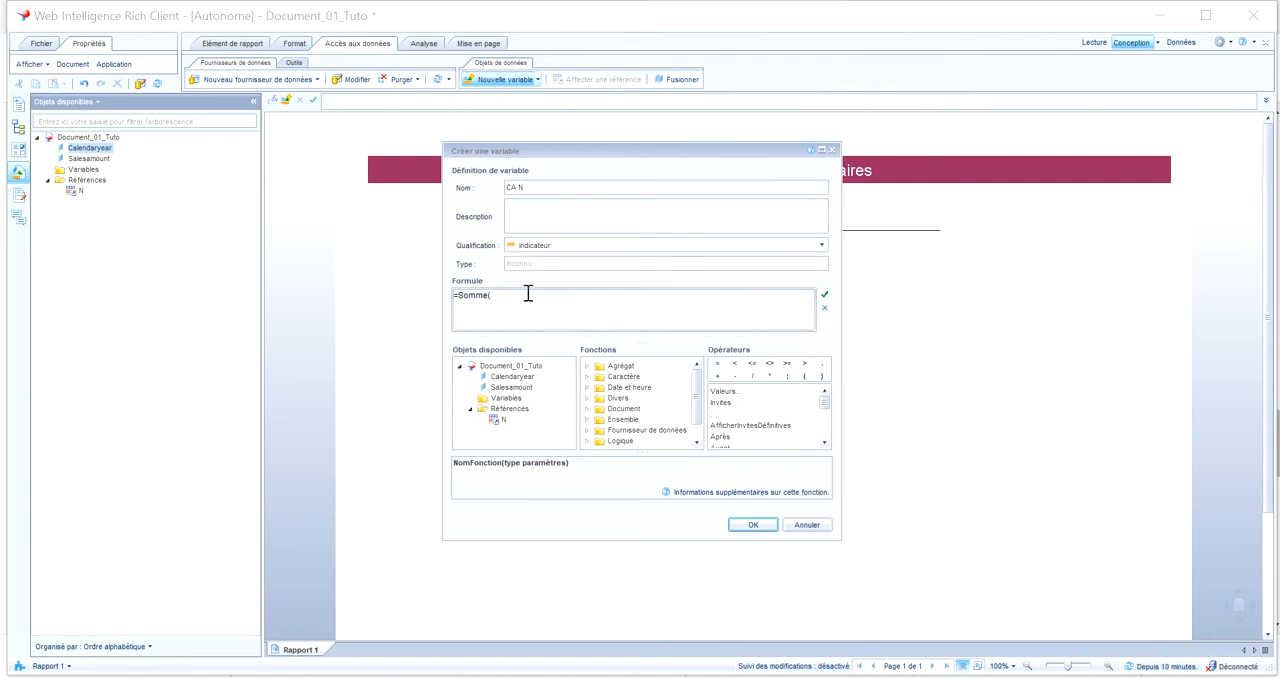
double_click(510, 377)
text(=)
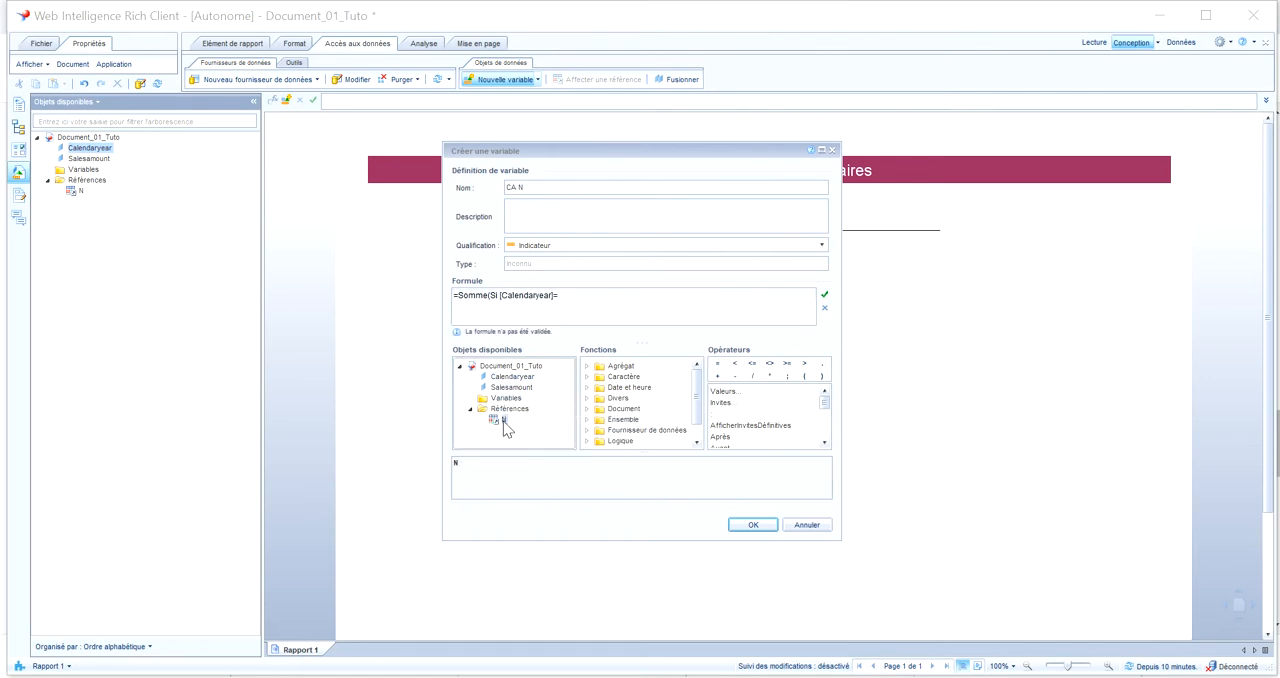
double_click(503, 421)
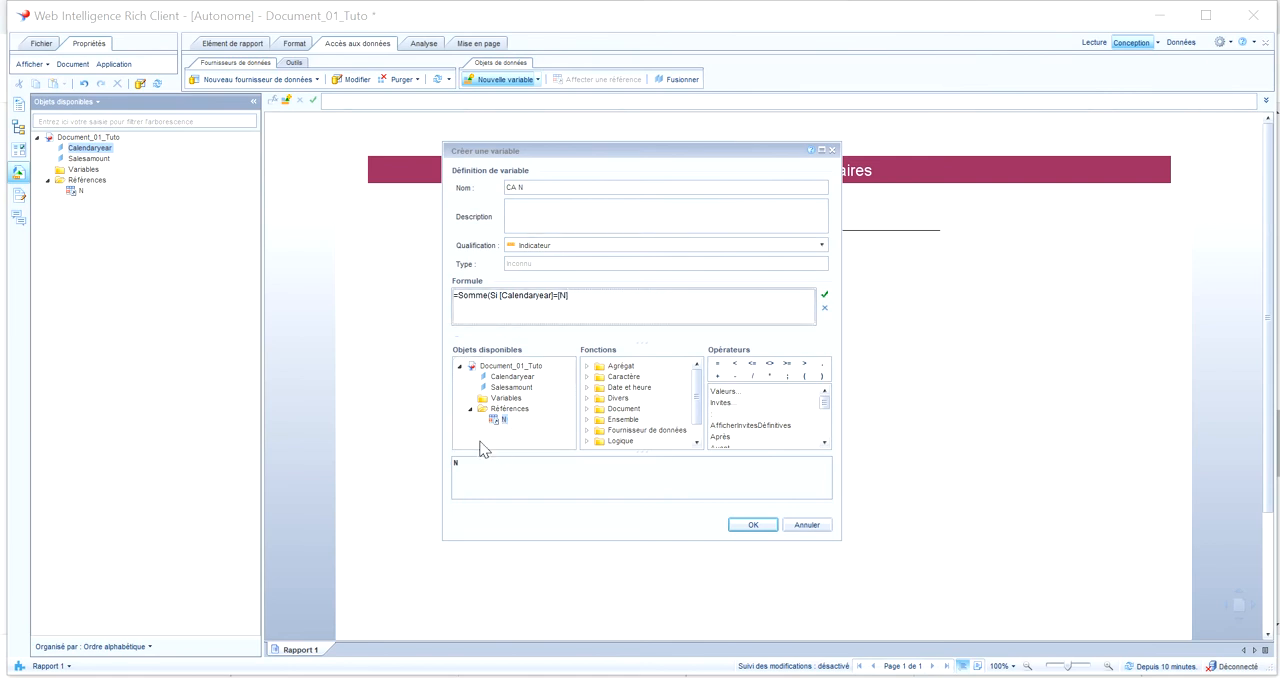
text(A)
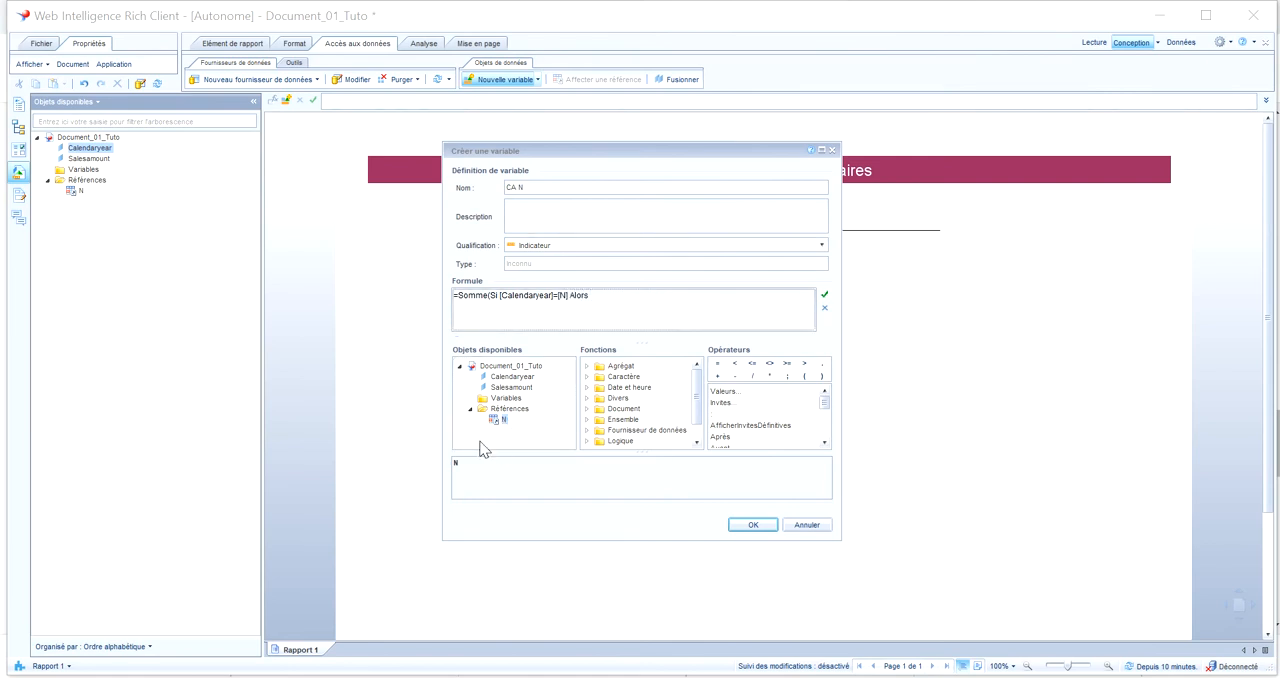
text(lors)
double_click(512, 387)
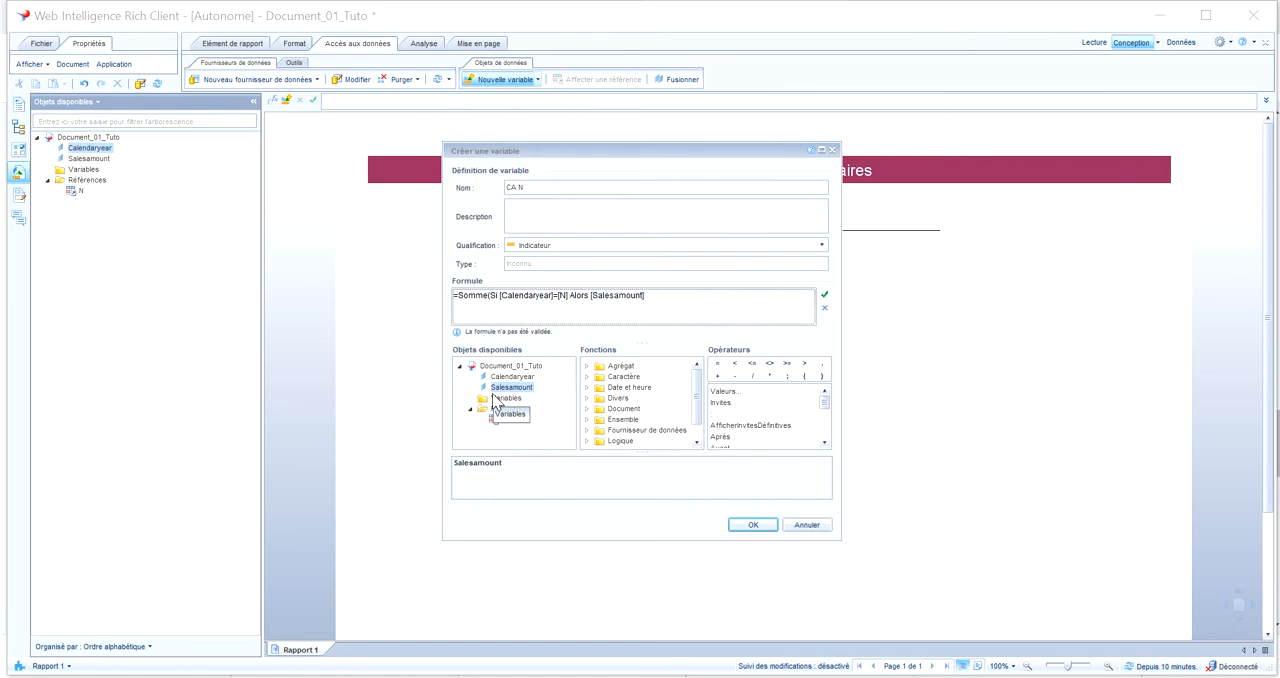
text())
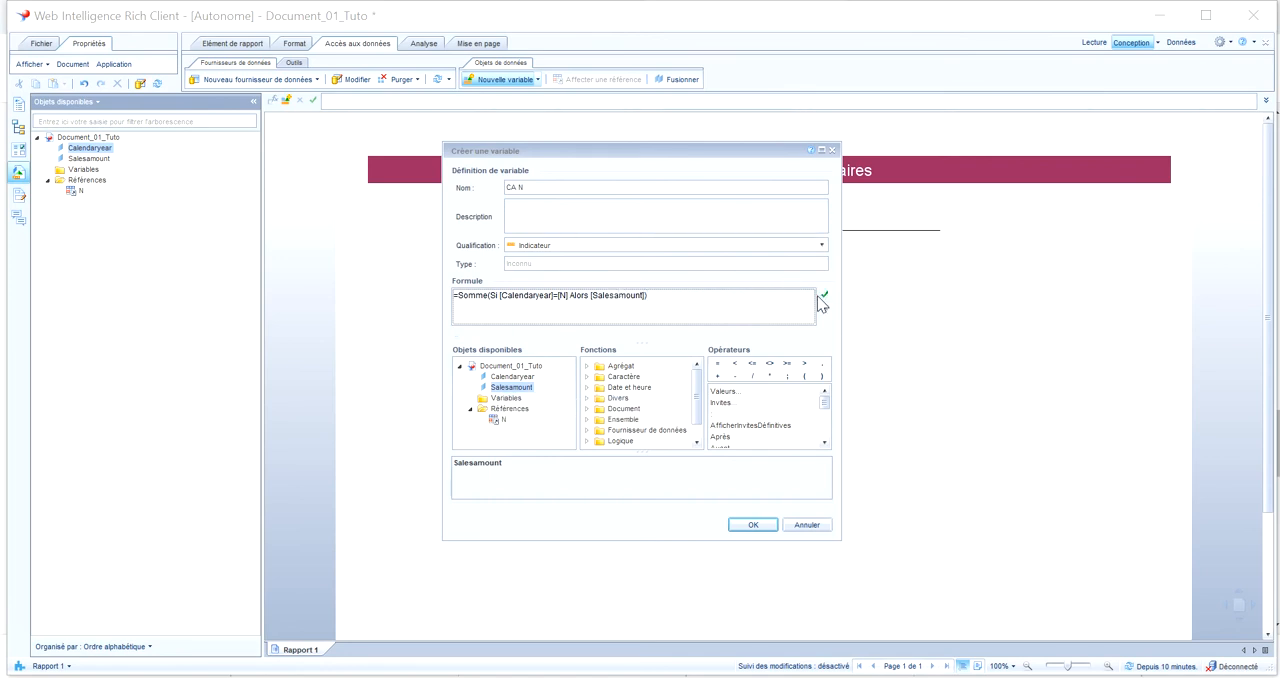
click(825, 297)
click(760, 525)
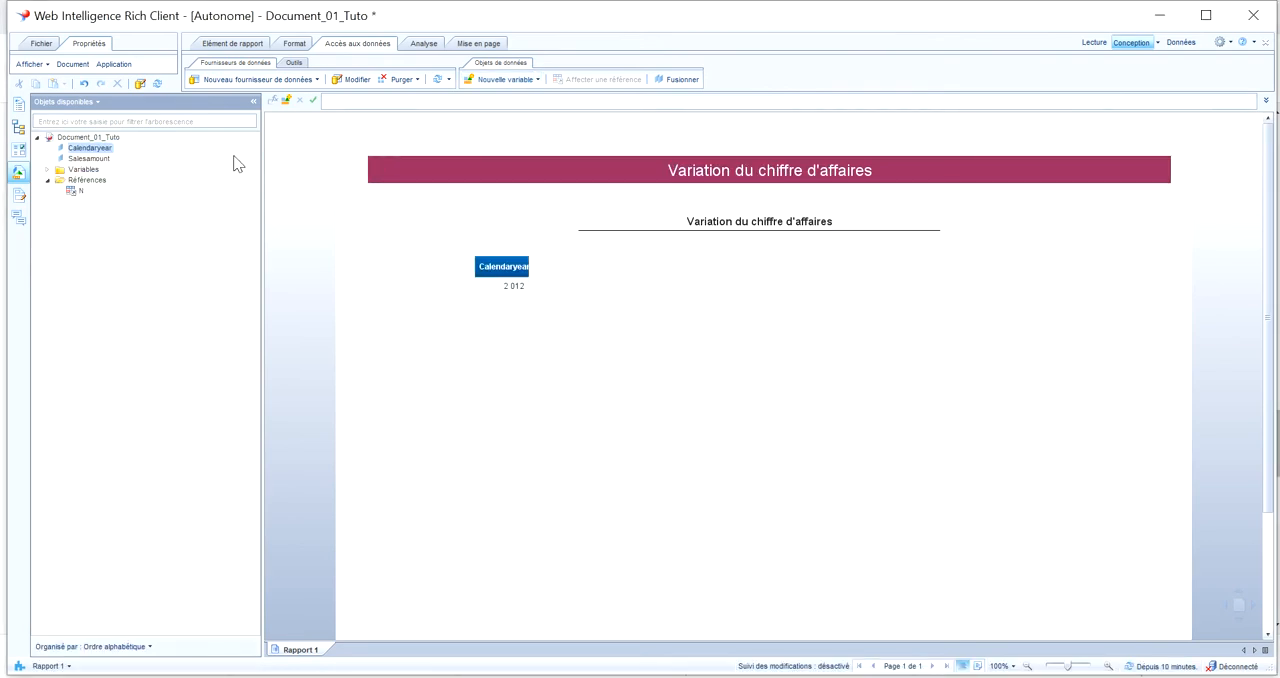
Start another variable named CA N-1 with the qualification Indicateur
click(516, 80)
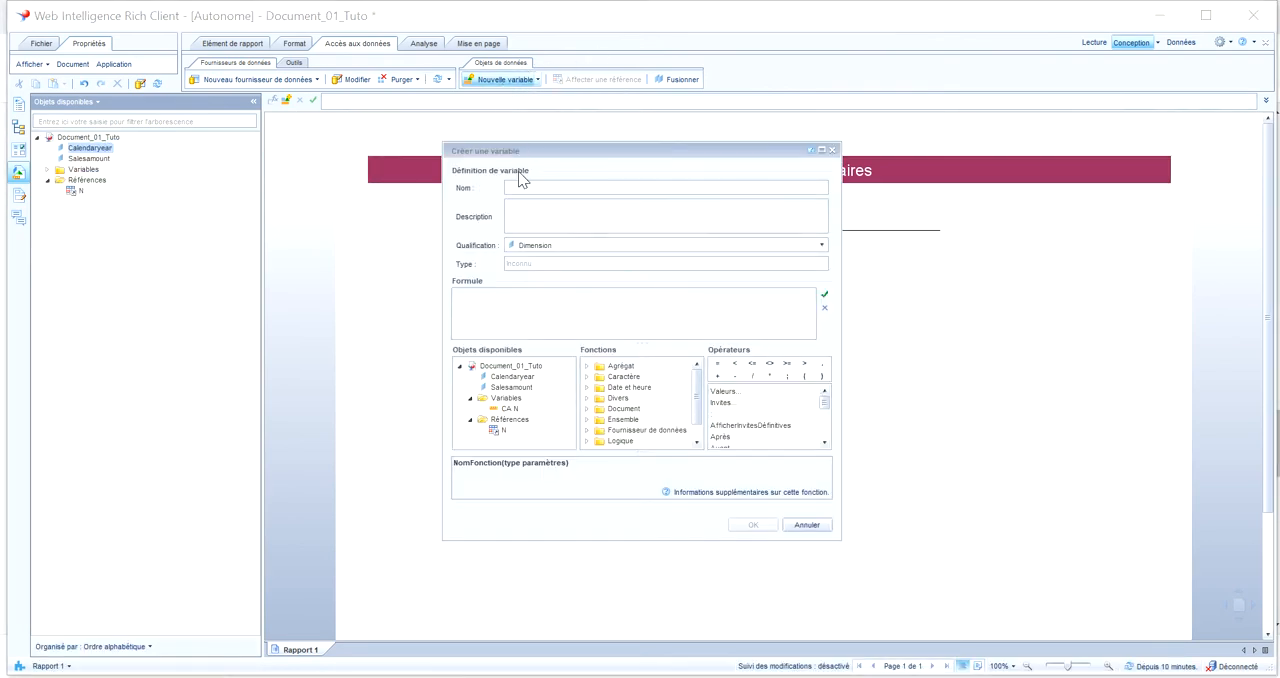
click(523, 188)
text(CA)
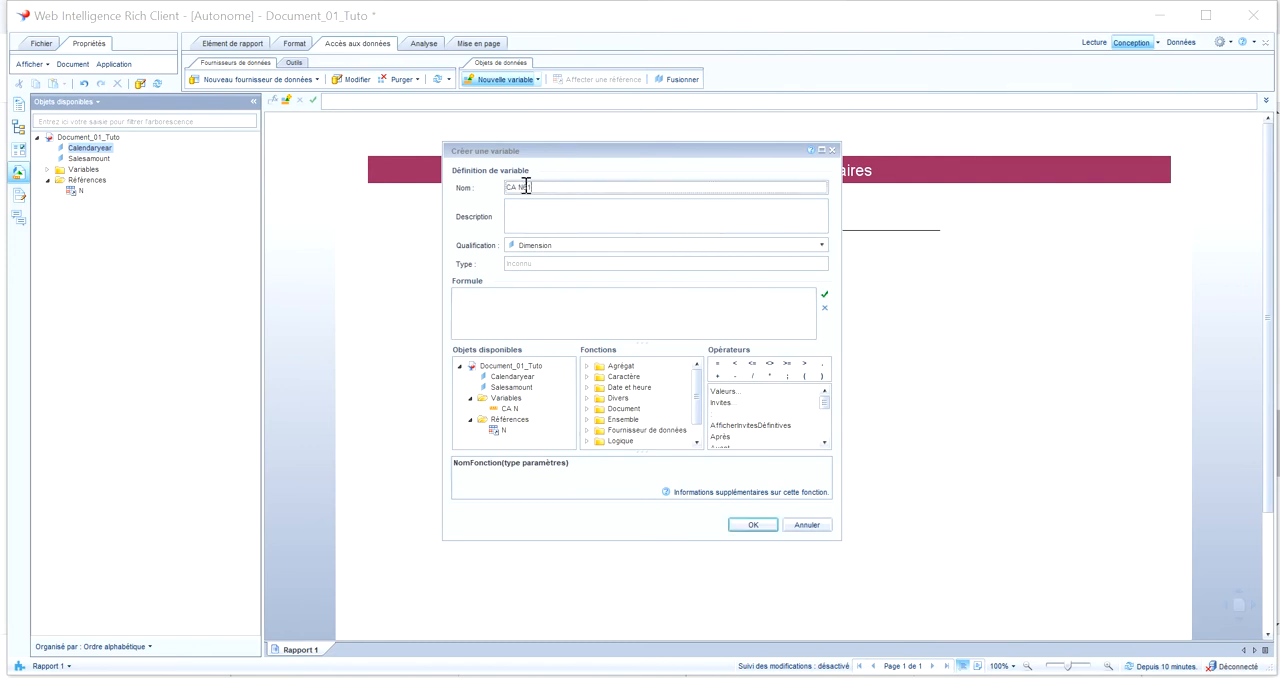
text( N-1)
click(552, 244)
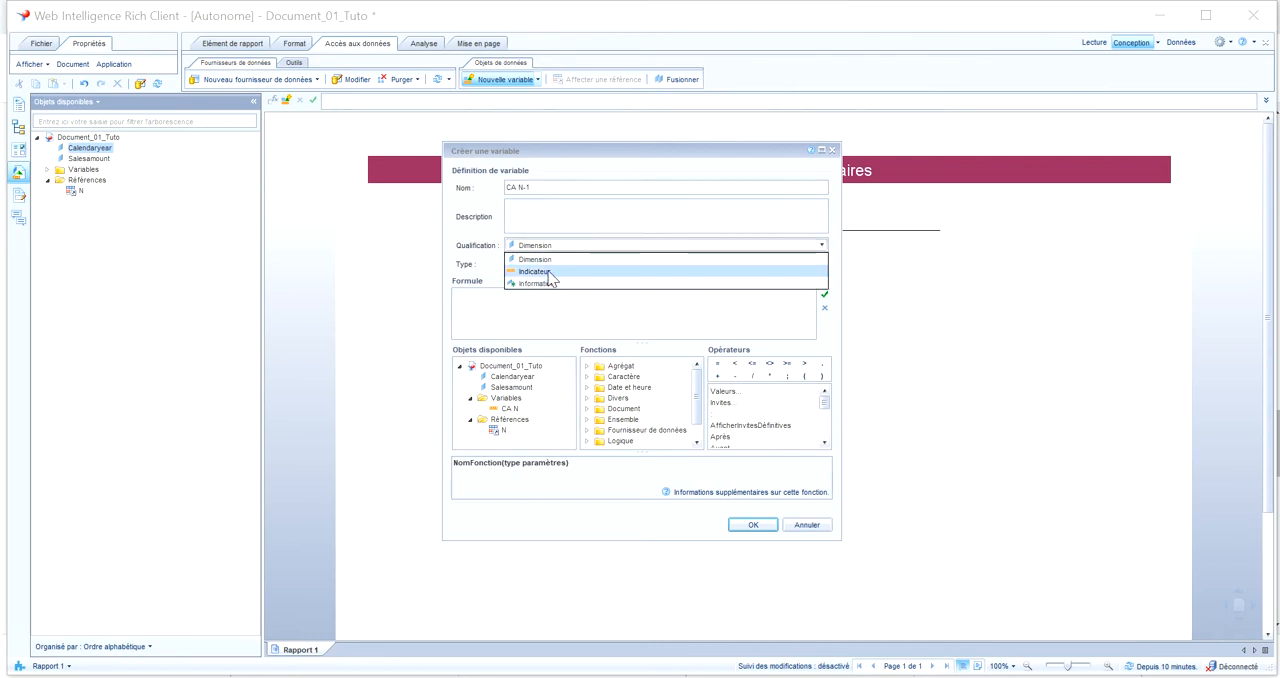
click(549, 274)
Give CA N-1 the formula =Somme(Si [Calendaryear]=[N]-1 Alors [Salesamount]), validate it and create the variable
click(536, 292)
text(=)
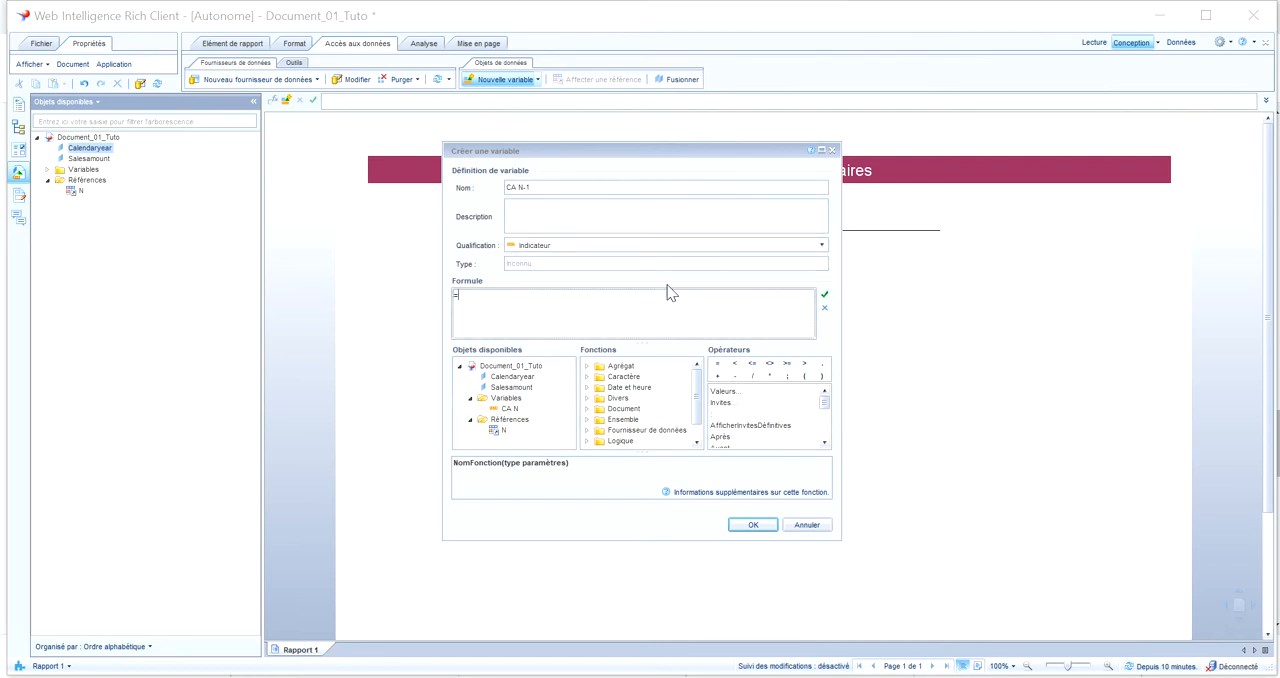
text(Somme(Si)
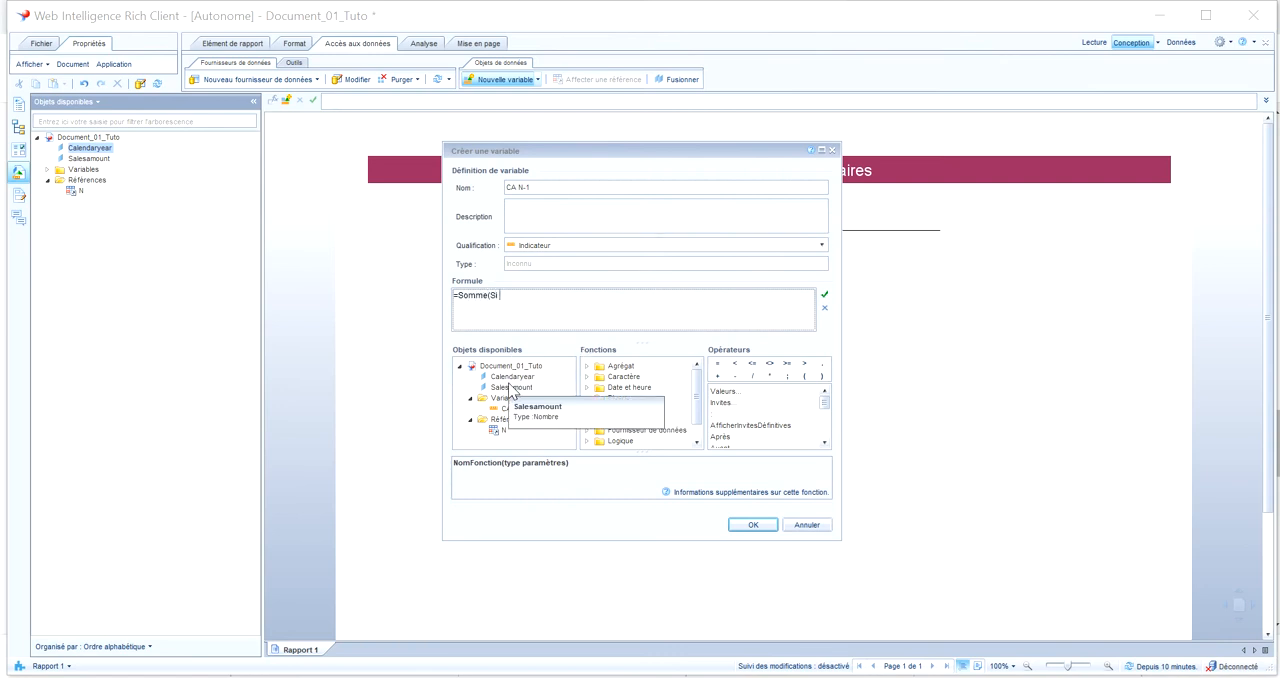
double_click(548, 378)
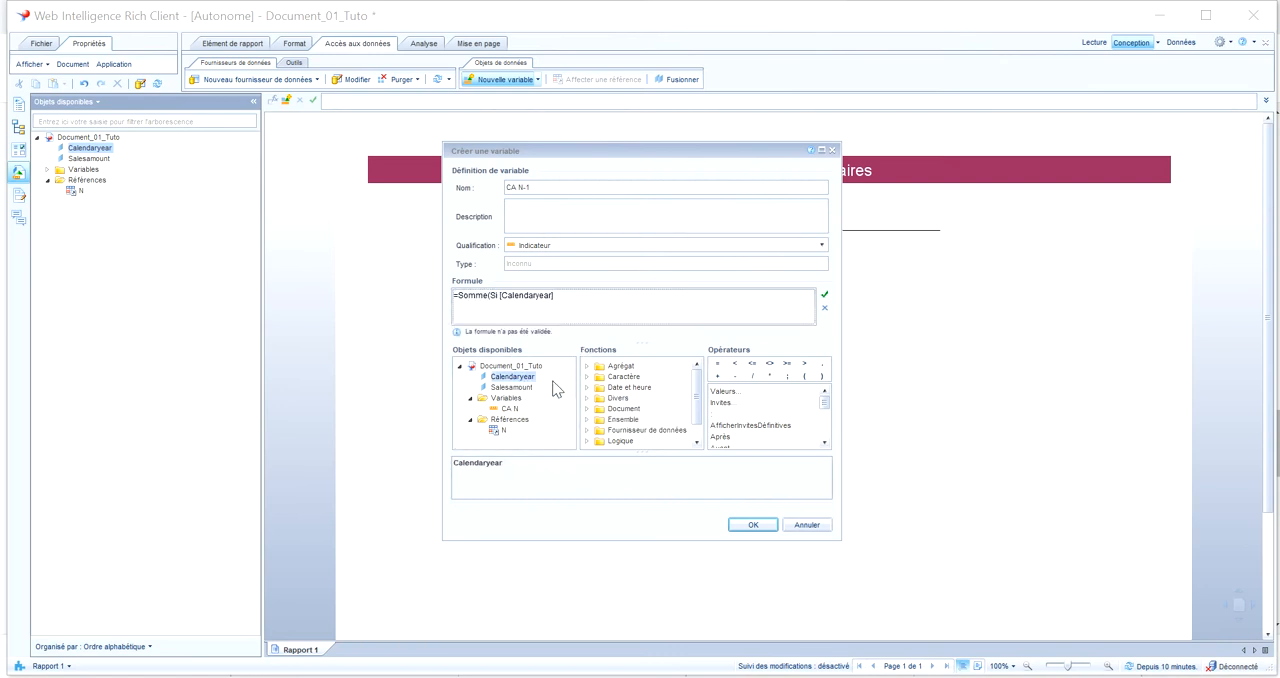
text(=)
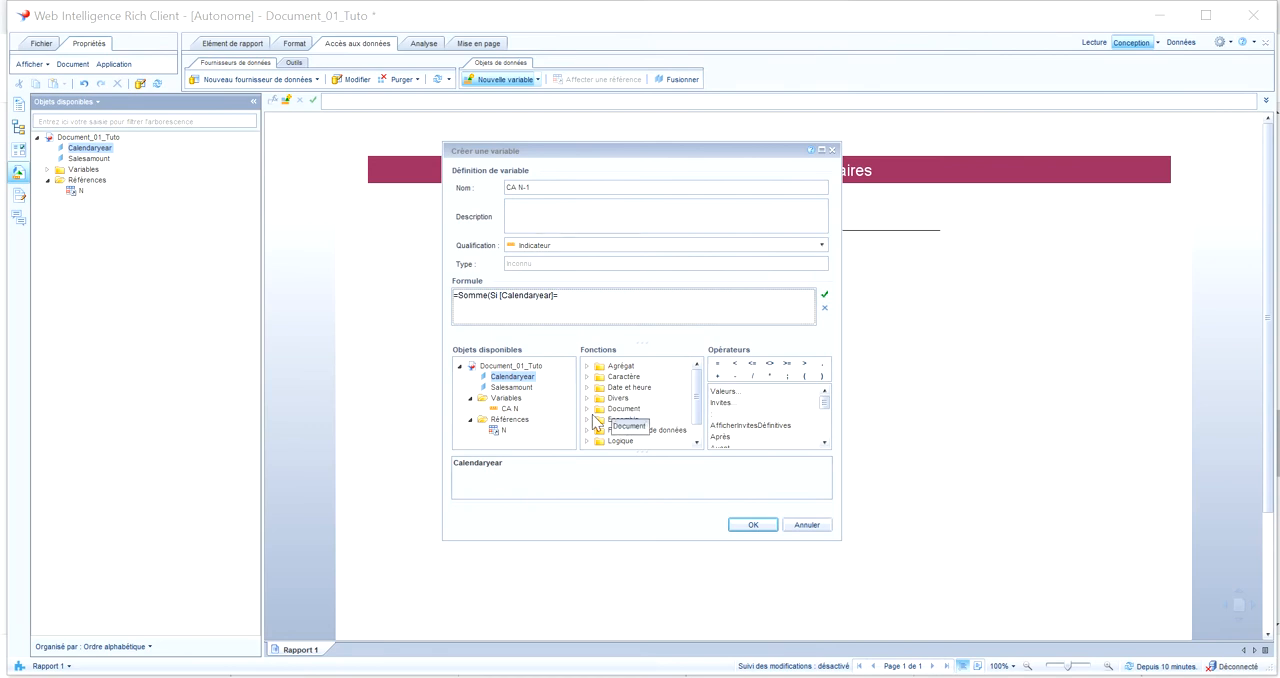
double_click(504, 430)
text(-)
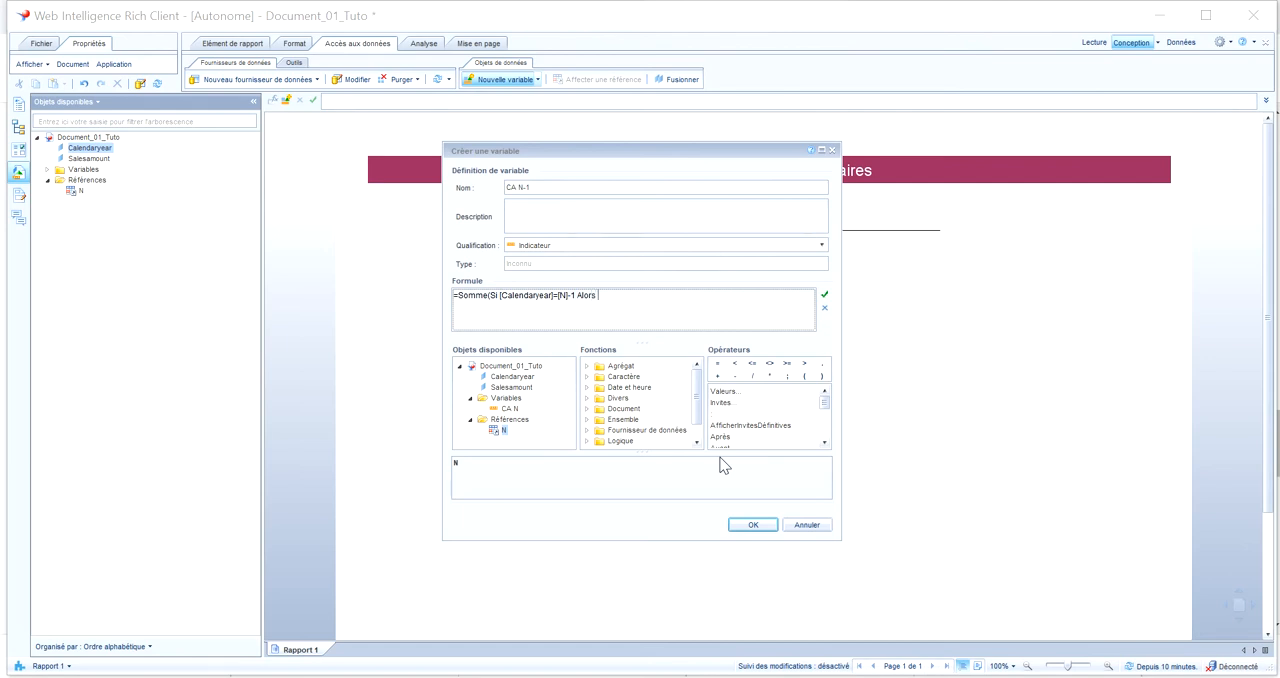
text(1 Alors)
double_click(512, 387)
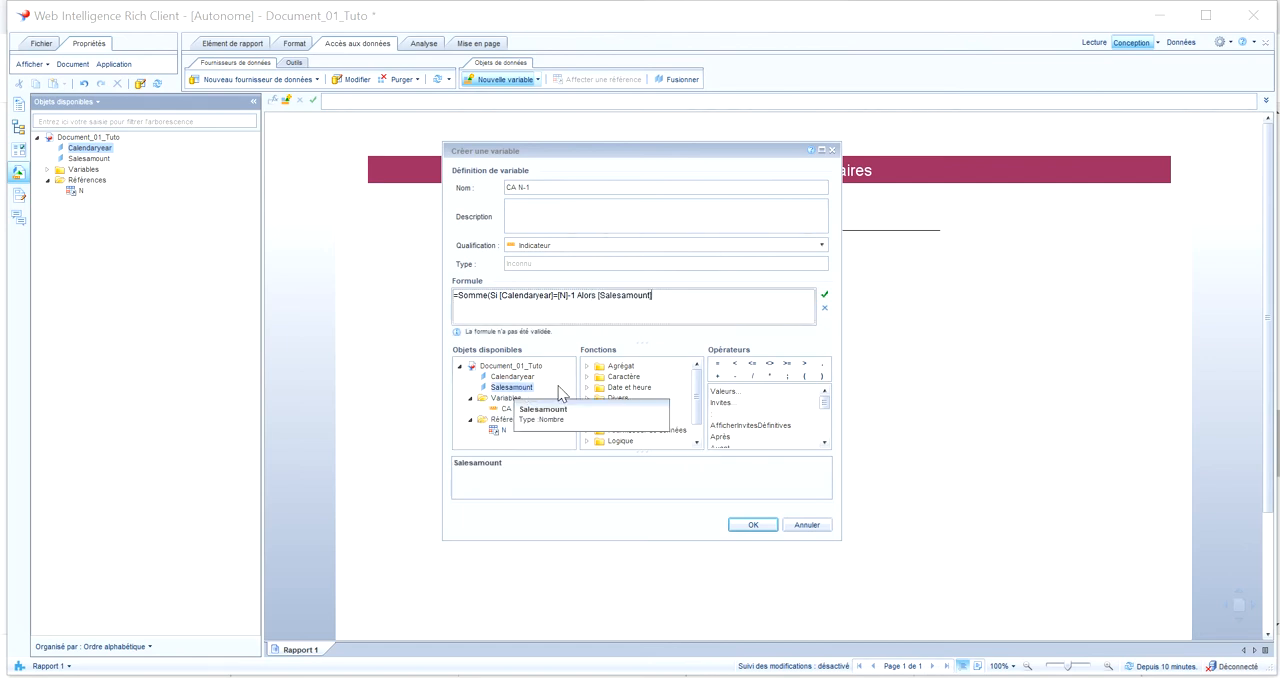
text())
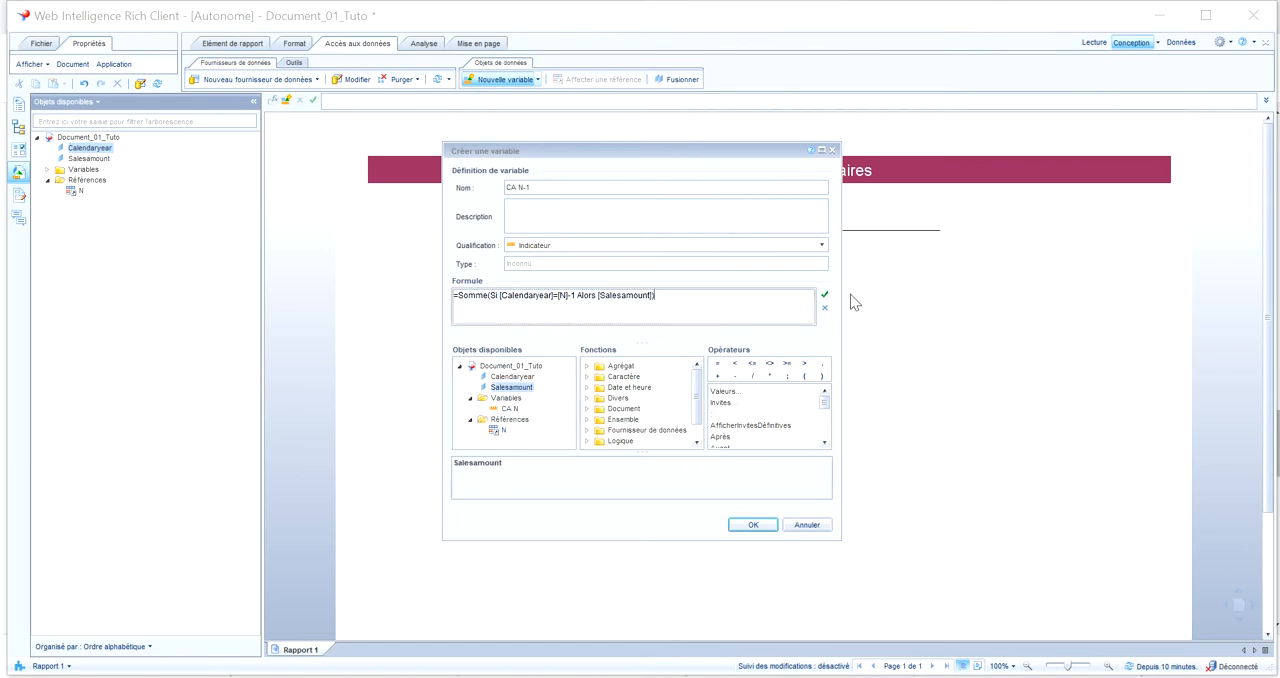
click(824, 294)
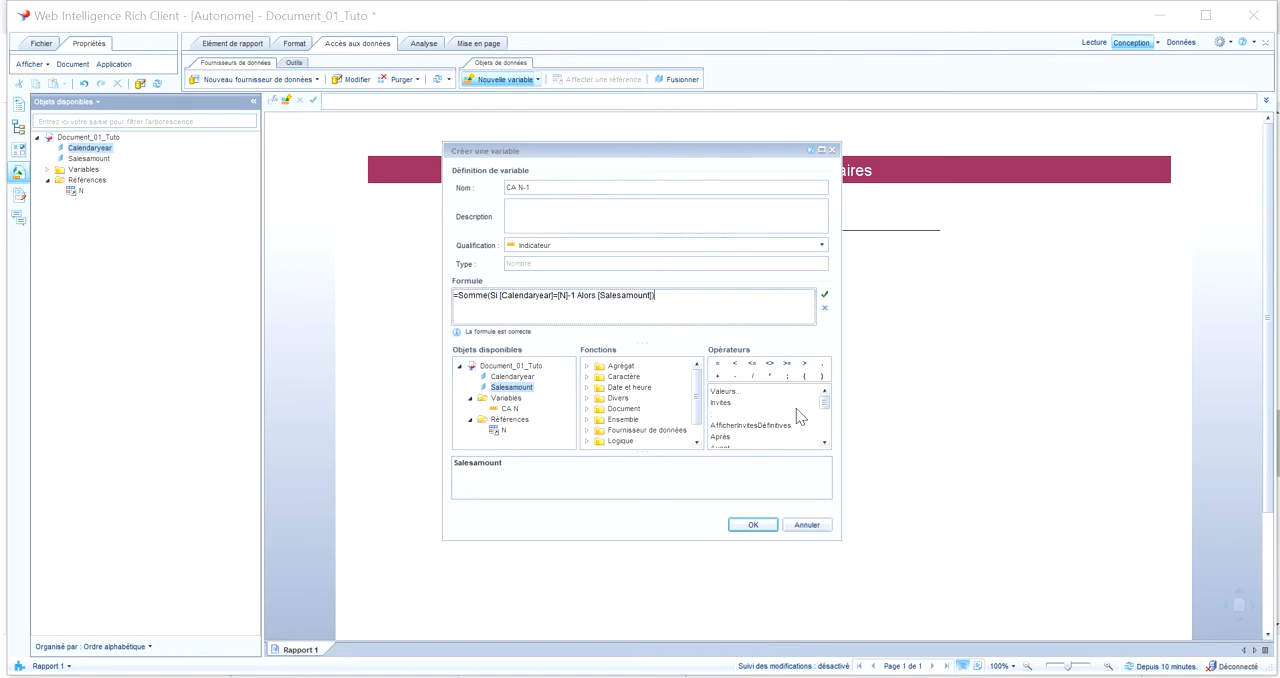
click(757, 524)
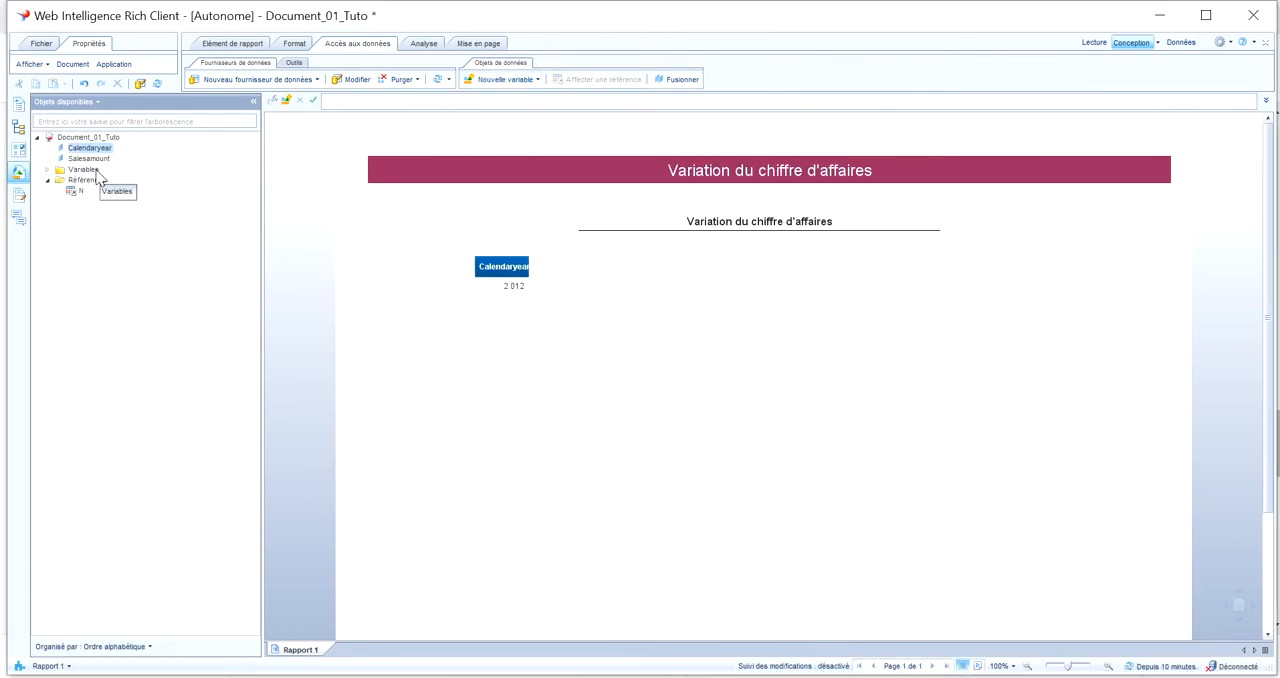
Start a new variable named Variation du CA with the qualification Indicateur
click(501, 83)
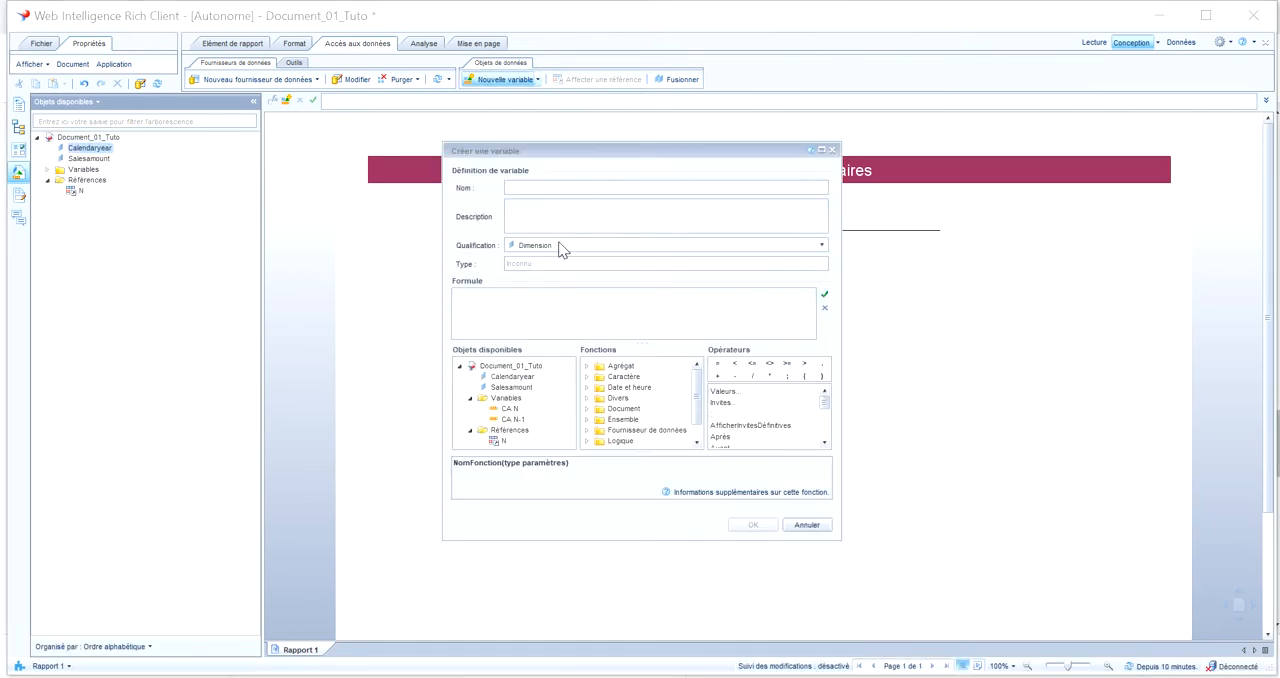
click(560, 246)
click(548, 262)
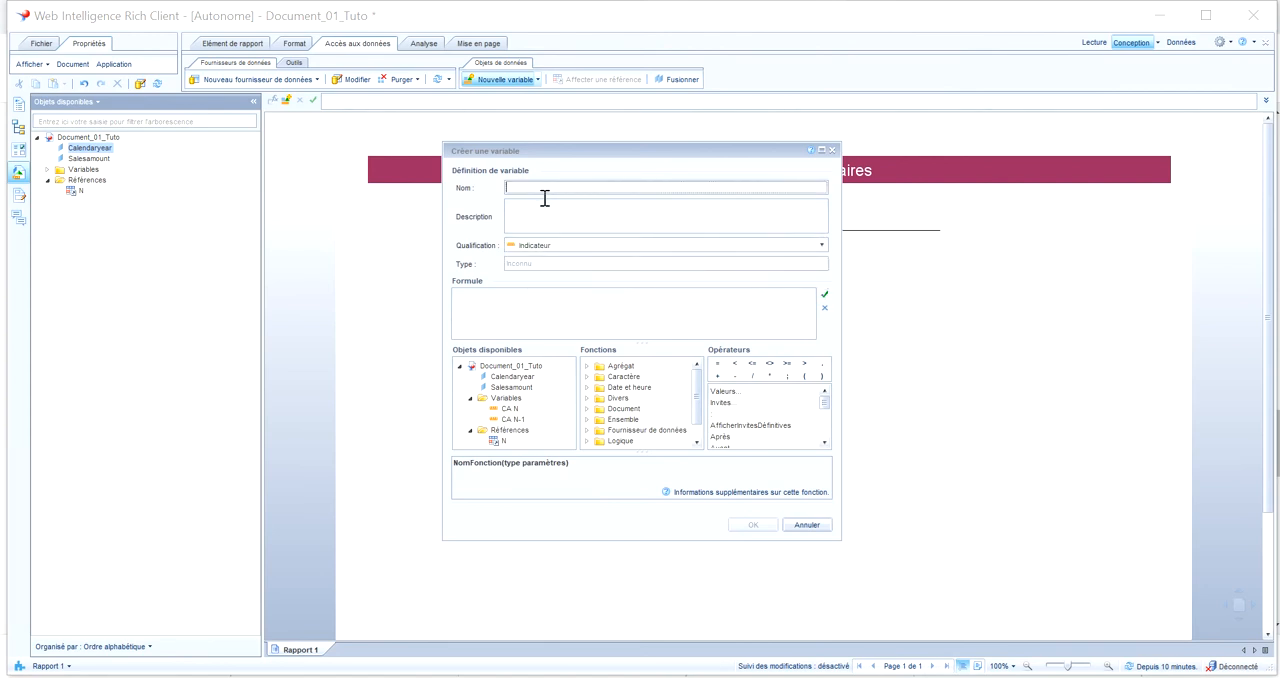
text(Variation du CA)
Give Variation du CA the formula =[CA N]/[CA N-1] and create the variable
click(508, 292)
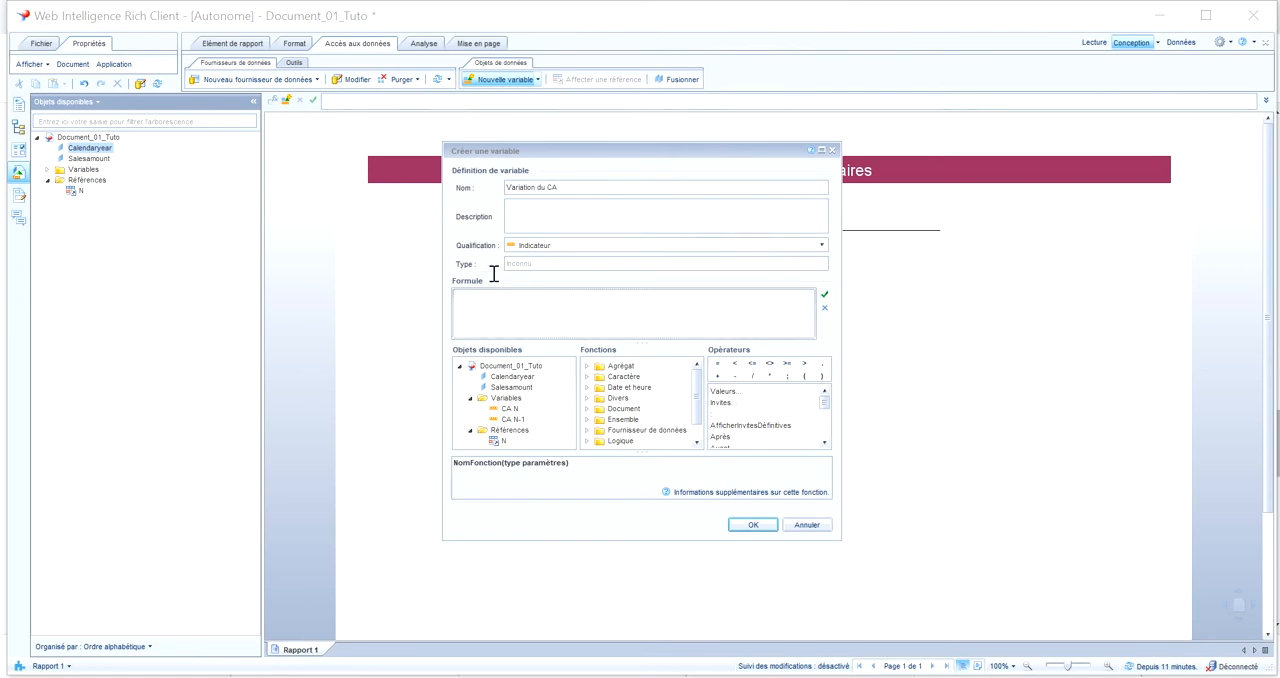
text(=)
double_click(510, 408)
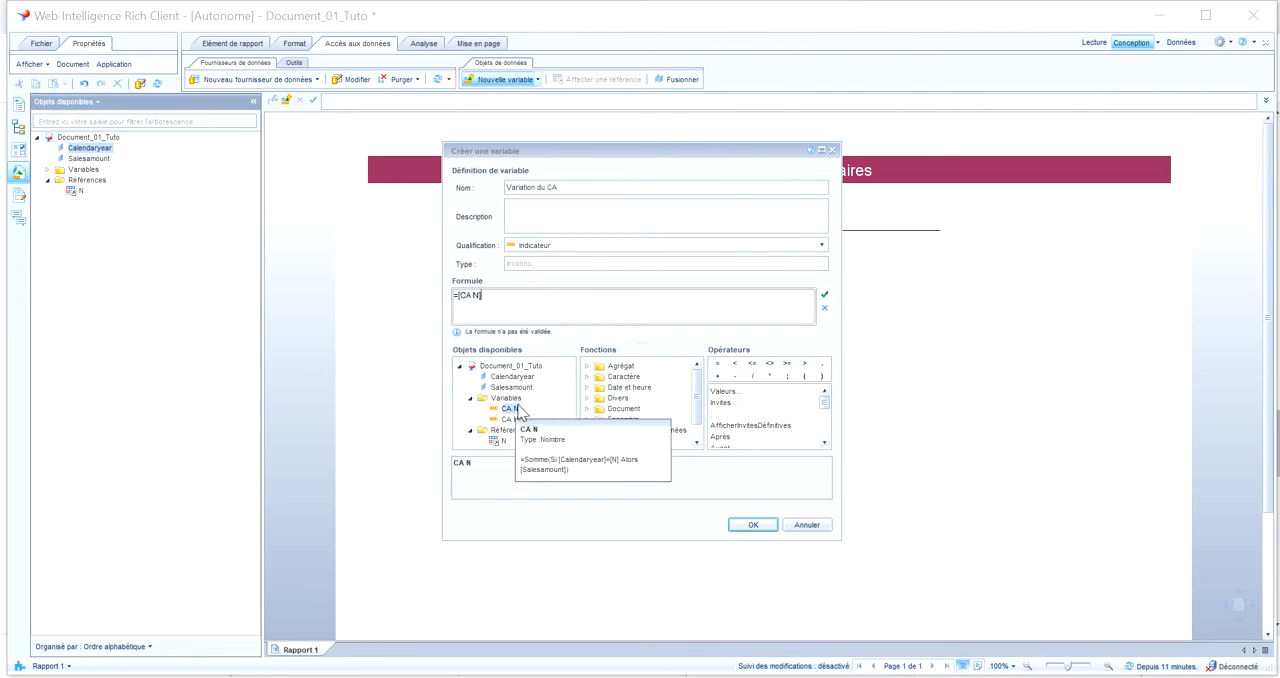
text(/)
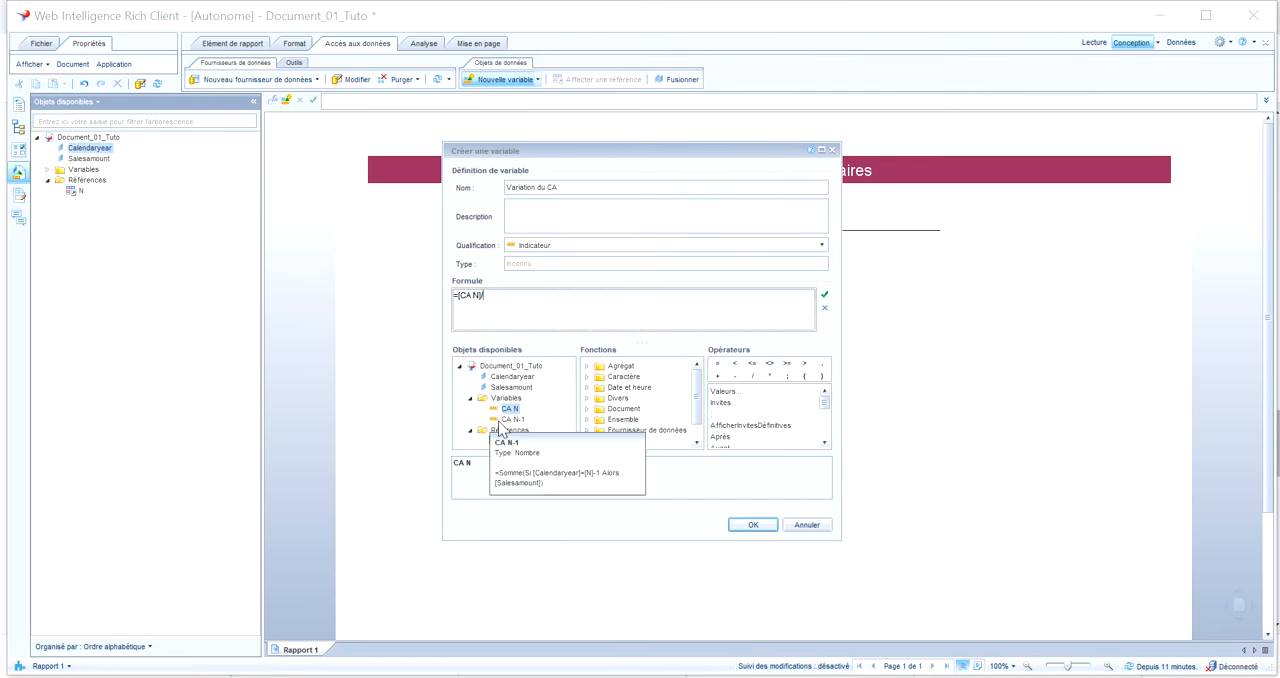
click(510, 420)
double_click(510, 420)
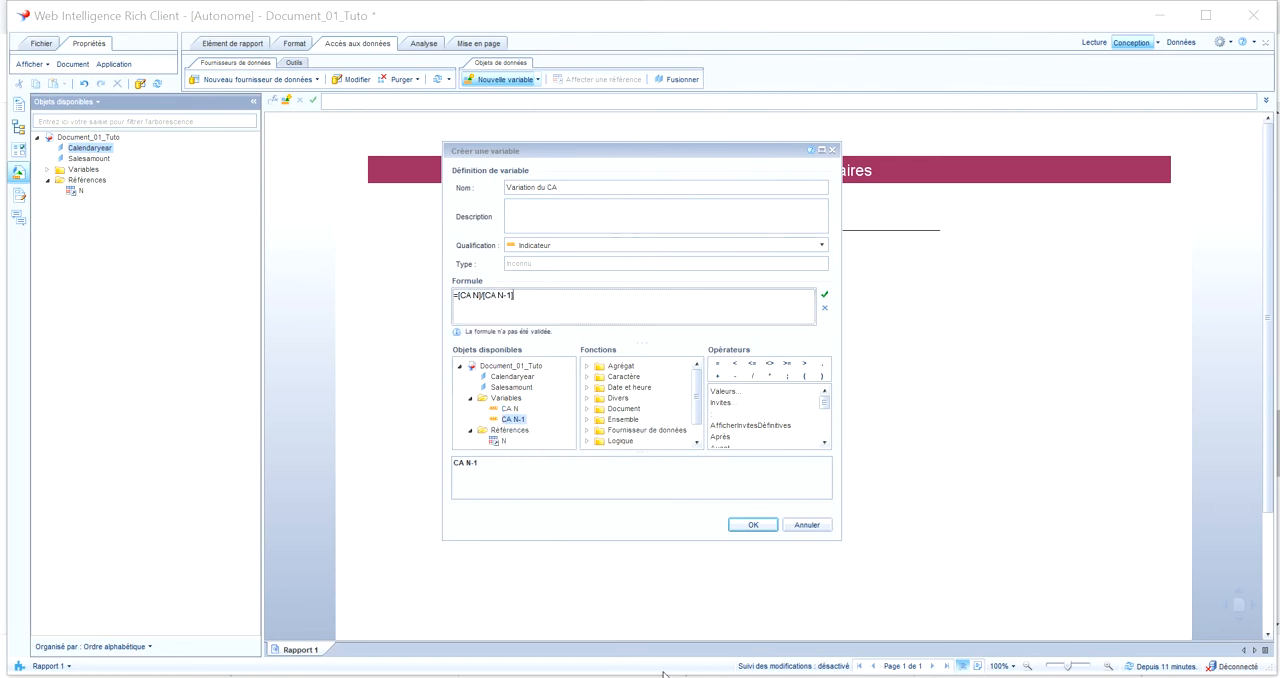
click(750, 524)
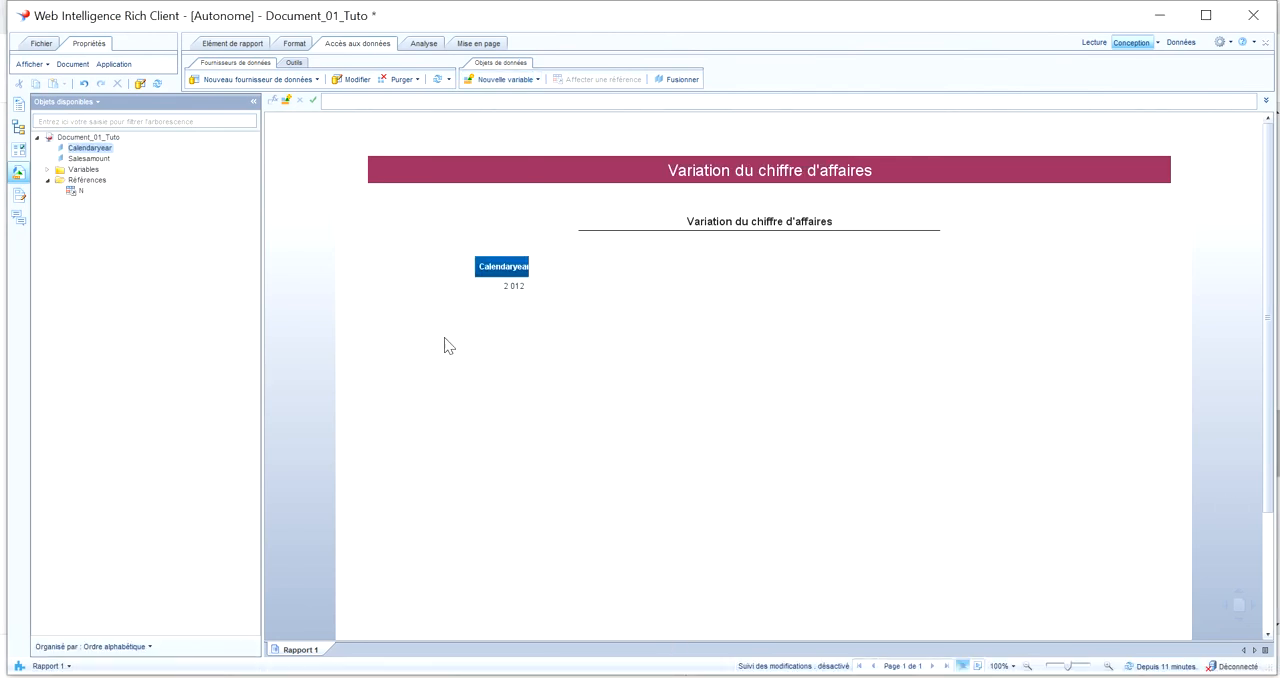
Swap the year value with the Calendaryear header in the small table and clear the name formula from the cell below
click(513, 287)
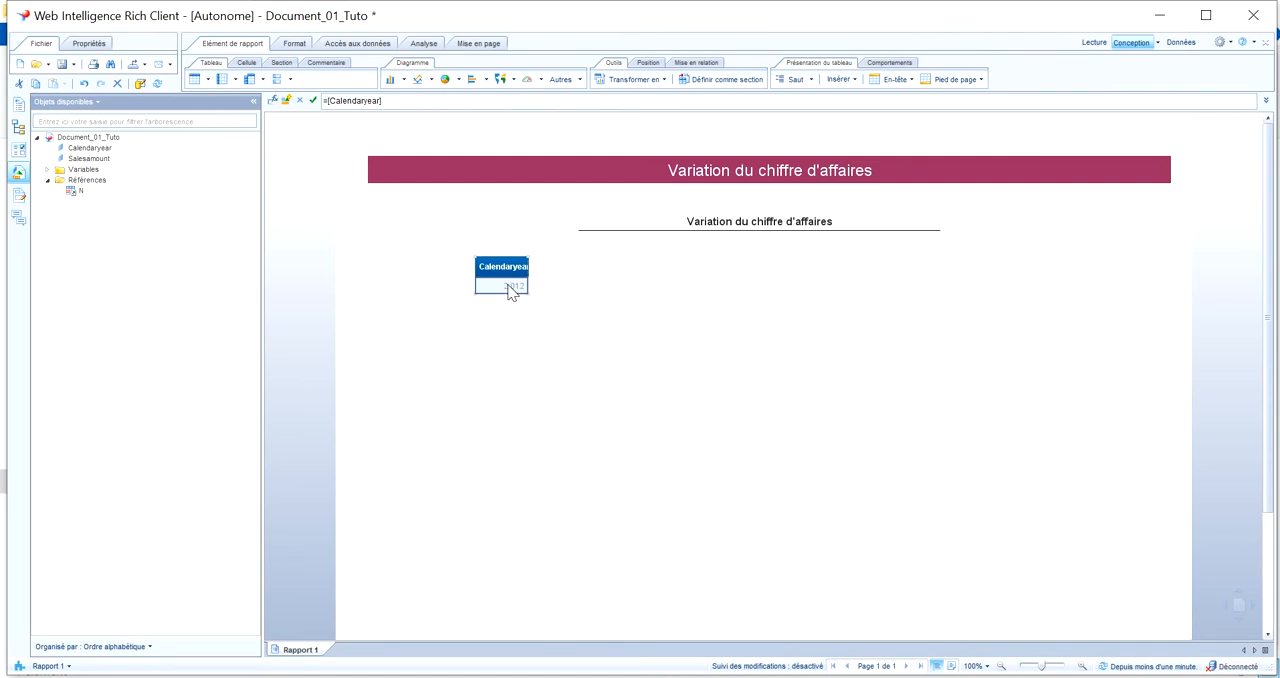
double_click(508, 268)
drag(508, 270, 514, 289)
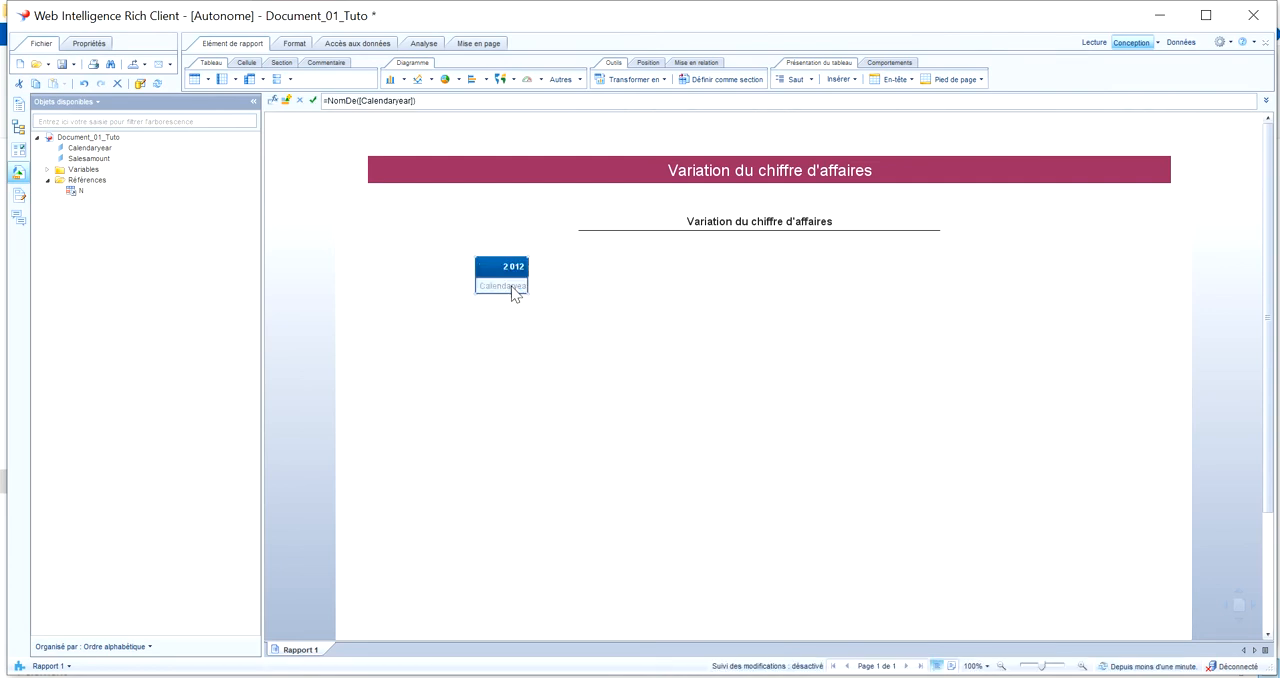
drag(460, 101, 322, 101)
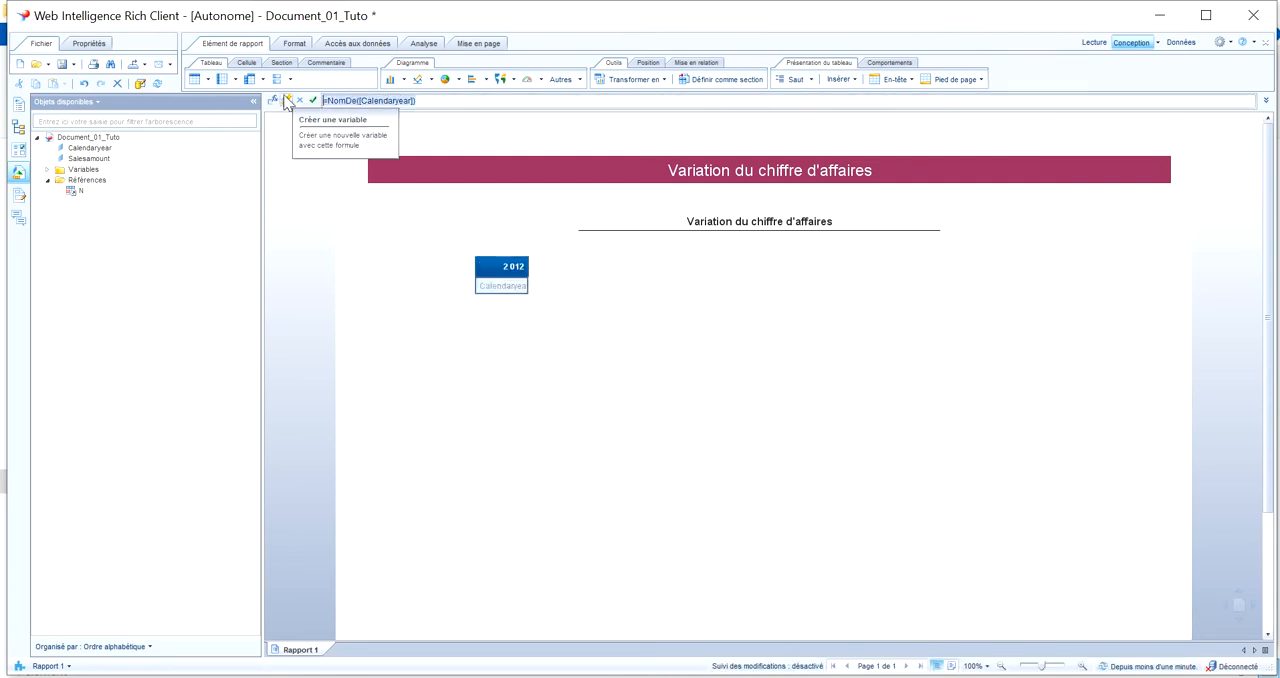
key(BackSpace)
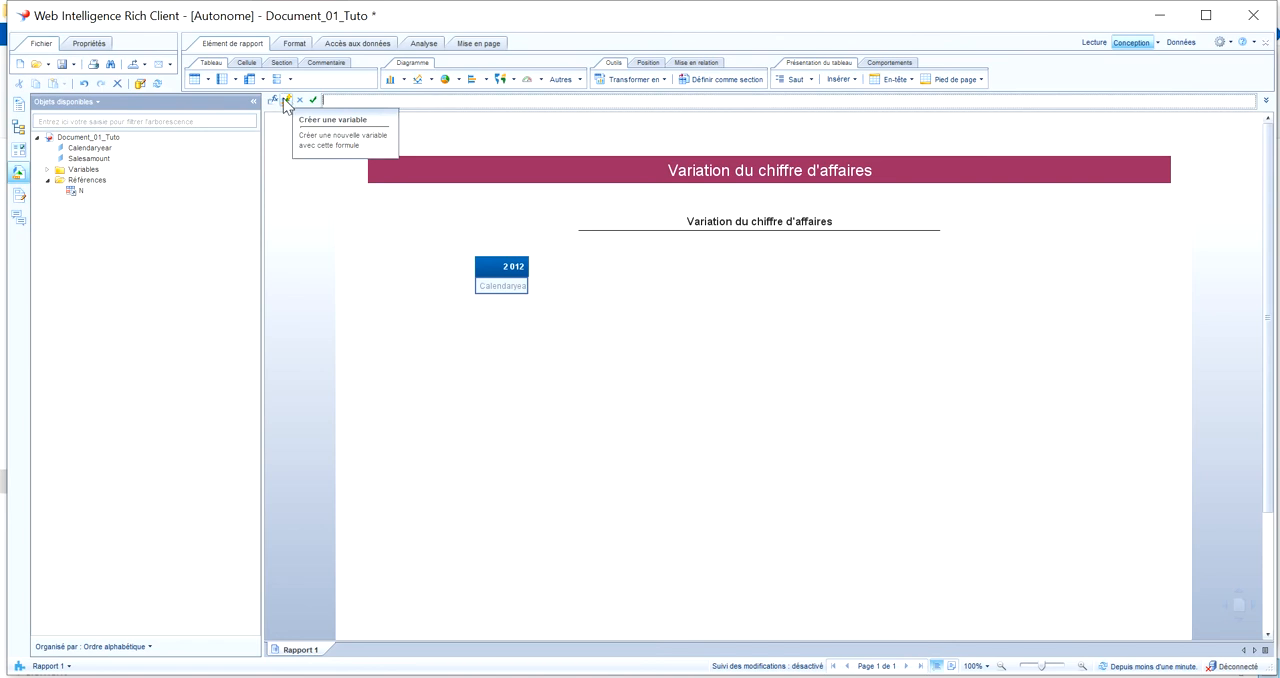
click(286, 104)
click(697, 368)
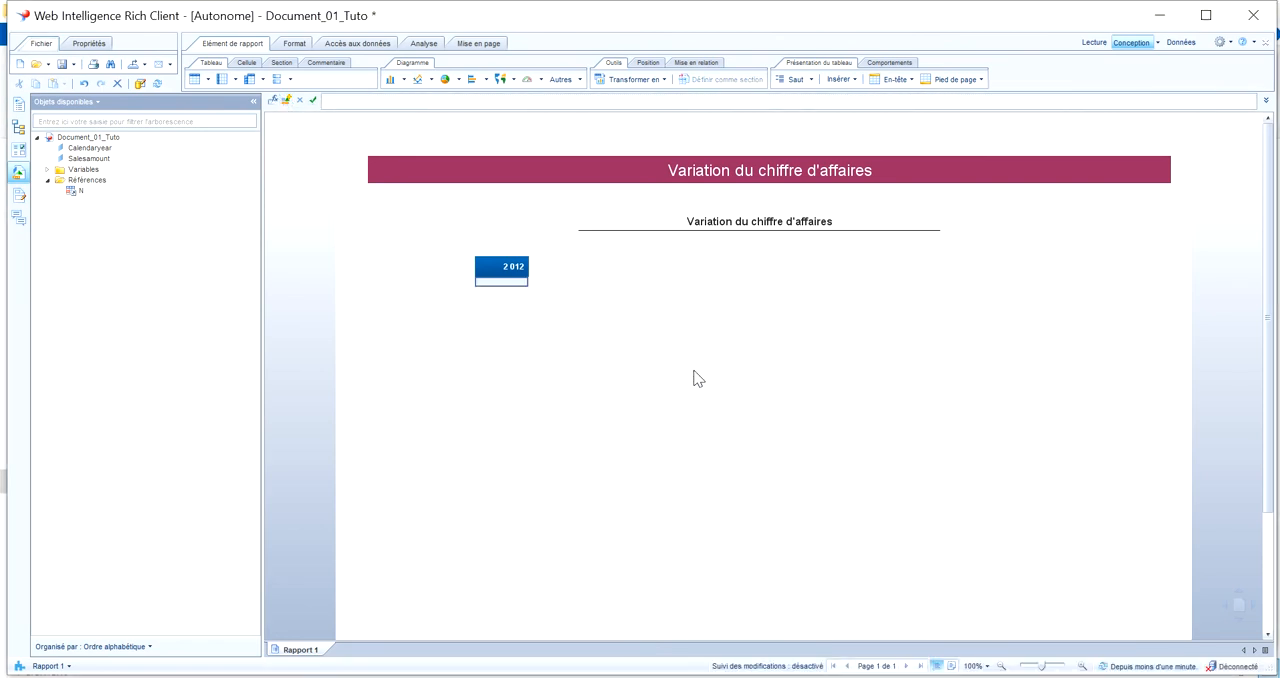
Assign the existing reference N to the blue cell that holds the year value
click(502, 268)
right_click(493, 280)
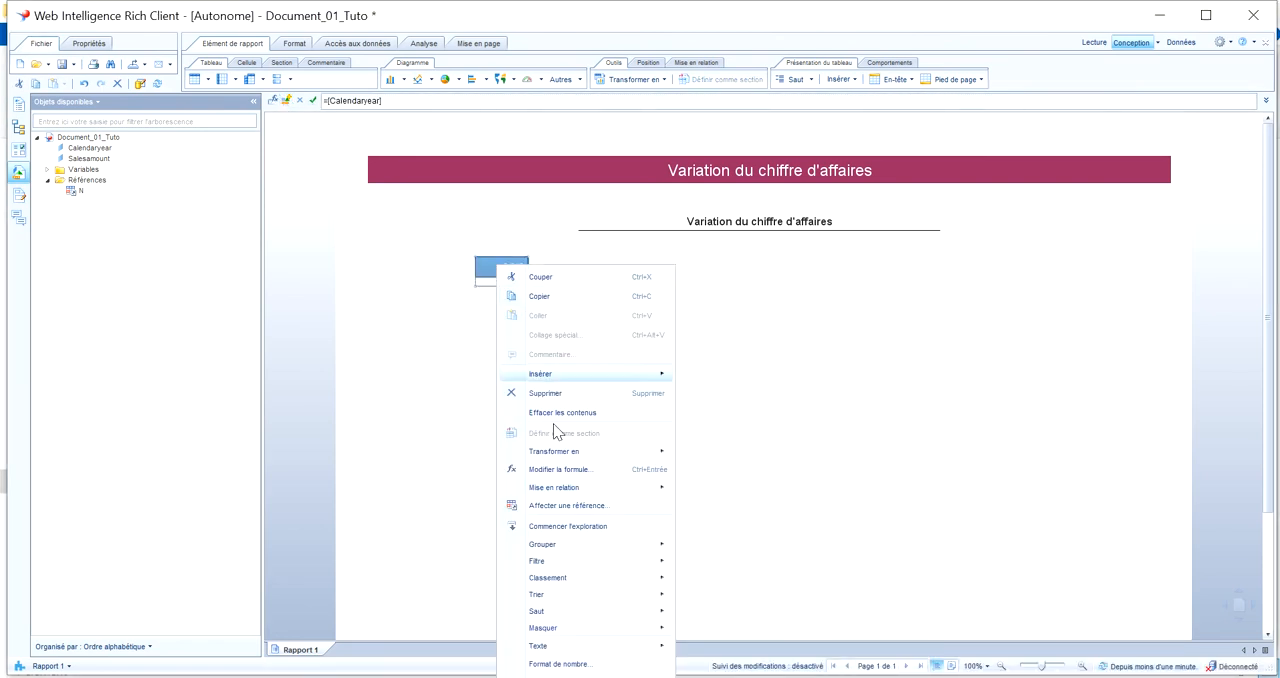
click(563, 507)
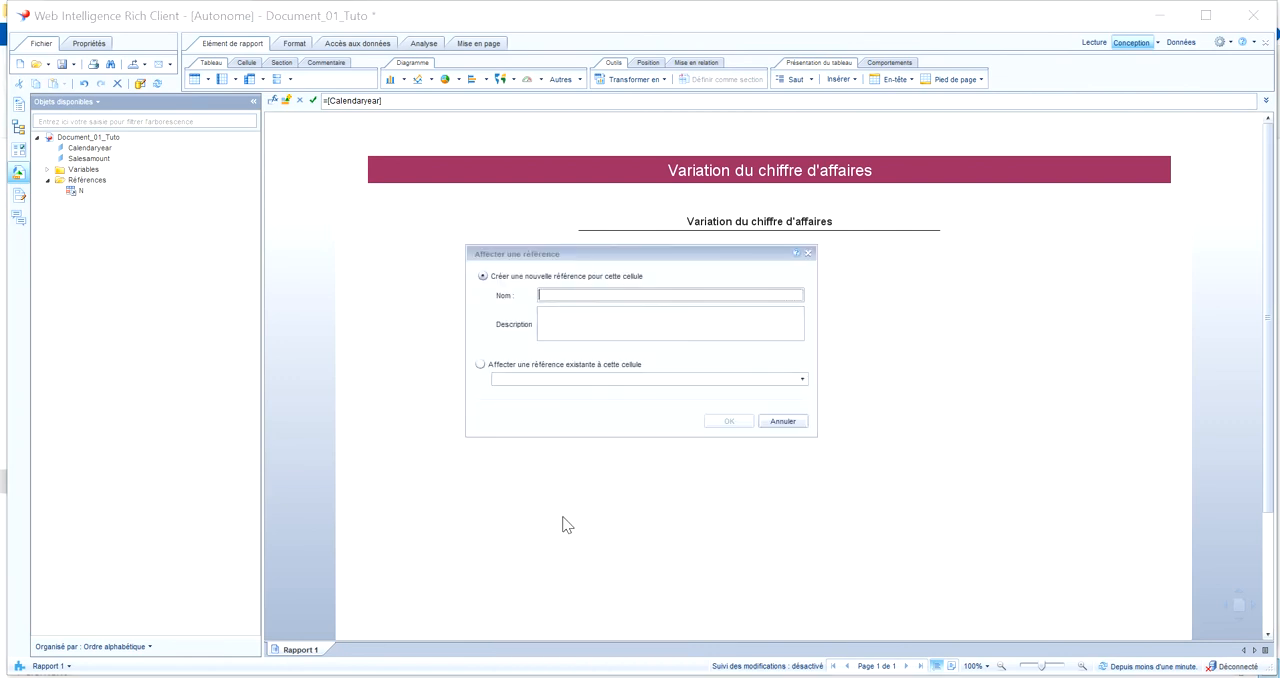
click(546, 366)
click(804, 379)
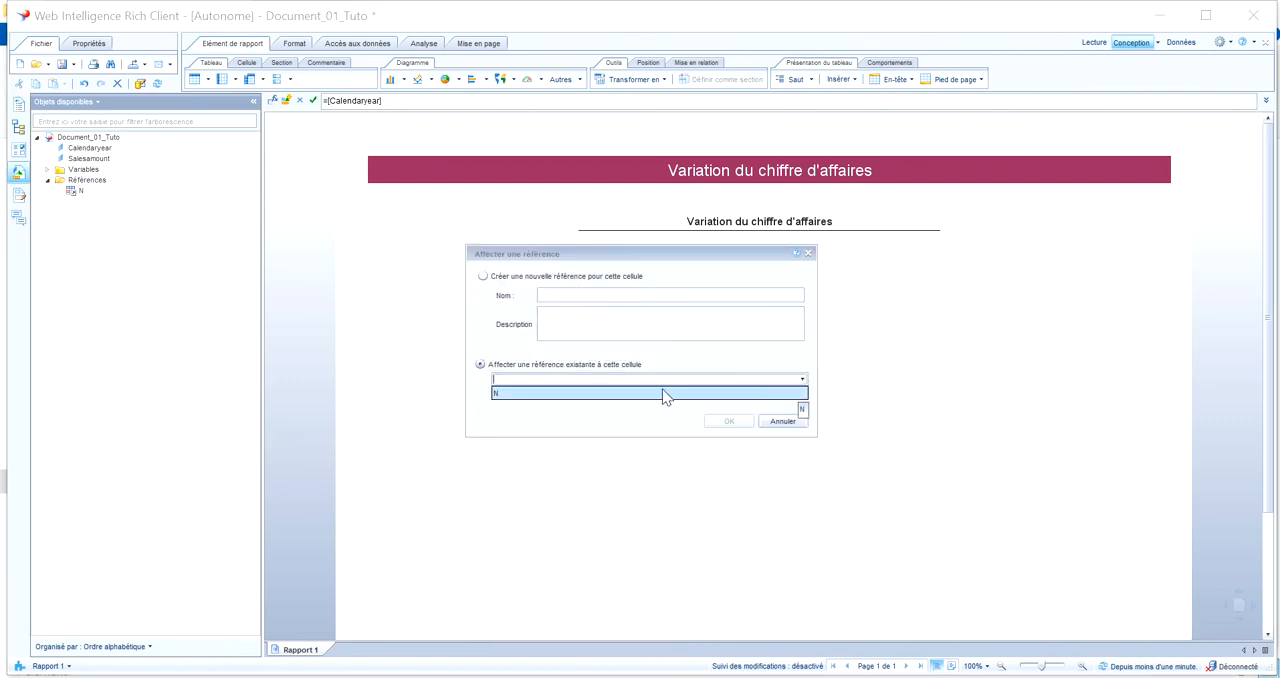
click(663, 392)
click(729, 421)
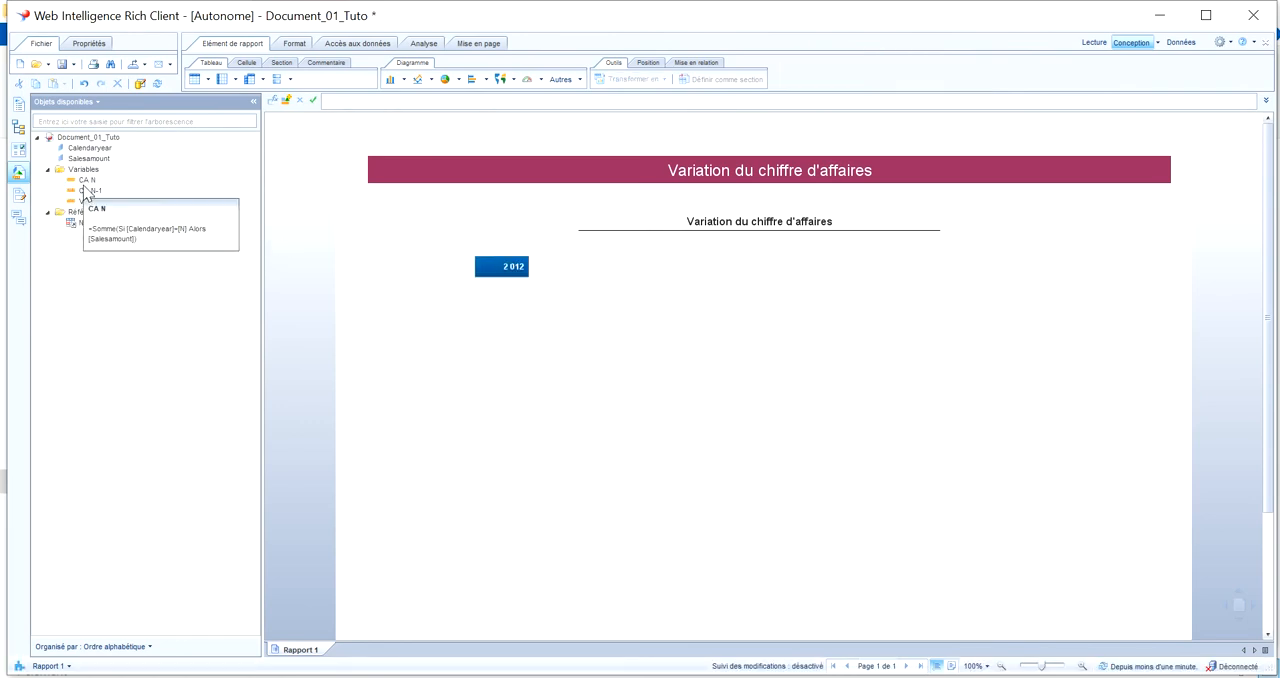
Edit the variable CA N, revalidate its formula and save it again
double_click(87, 181)
click(824, 297)
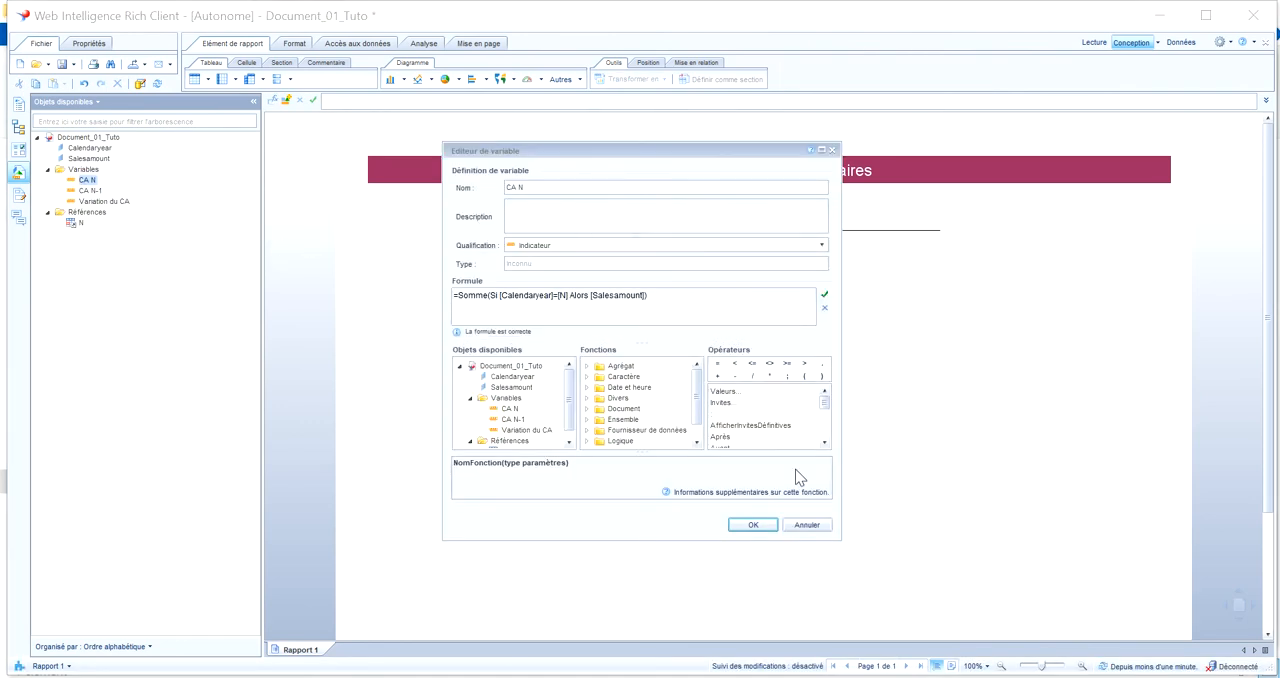
click(763, 524)
click(674, 367)
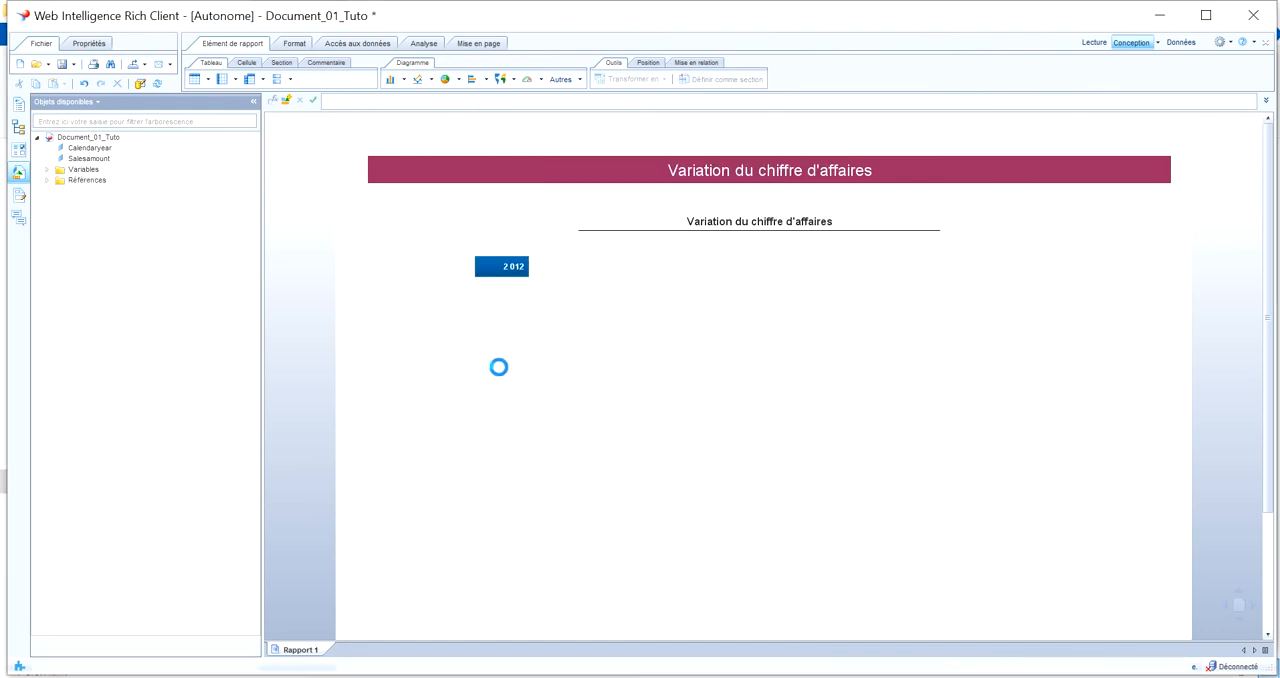
Build a table beside the year cell with the columns CA N, CA N-1 and Variation du CA
mouse_move(87, 193)
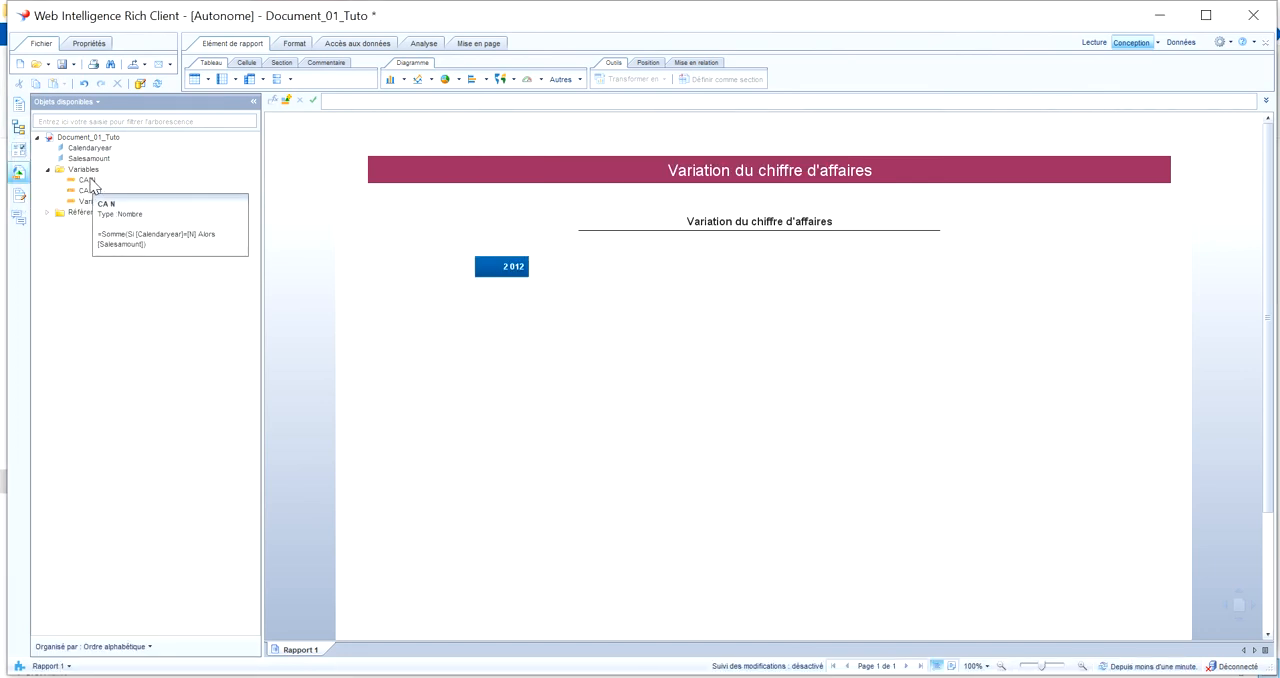
drag(87, 181, 625, 271)
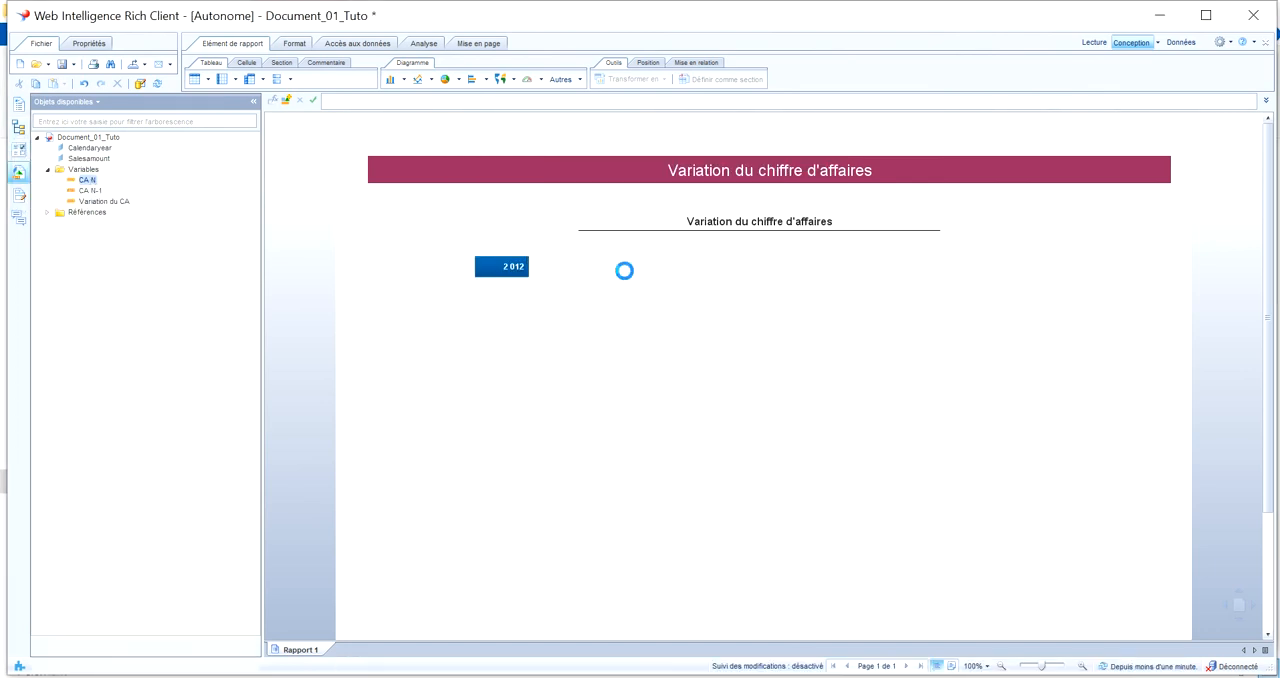
mouse_move(99, 200)
drag(99, 200, 679, 288)
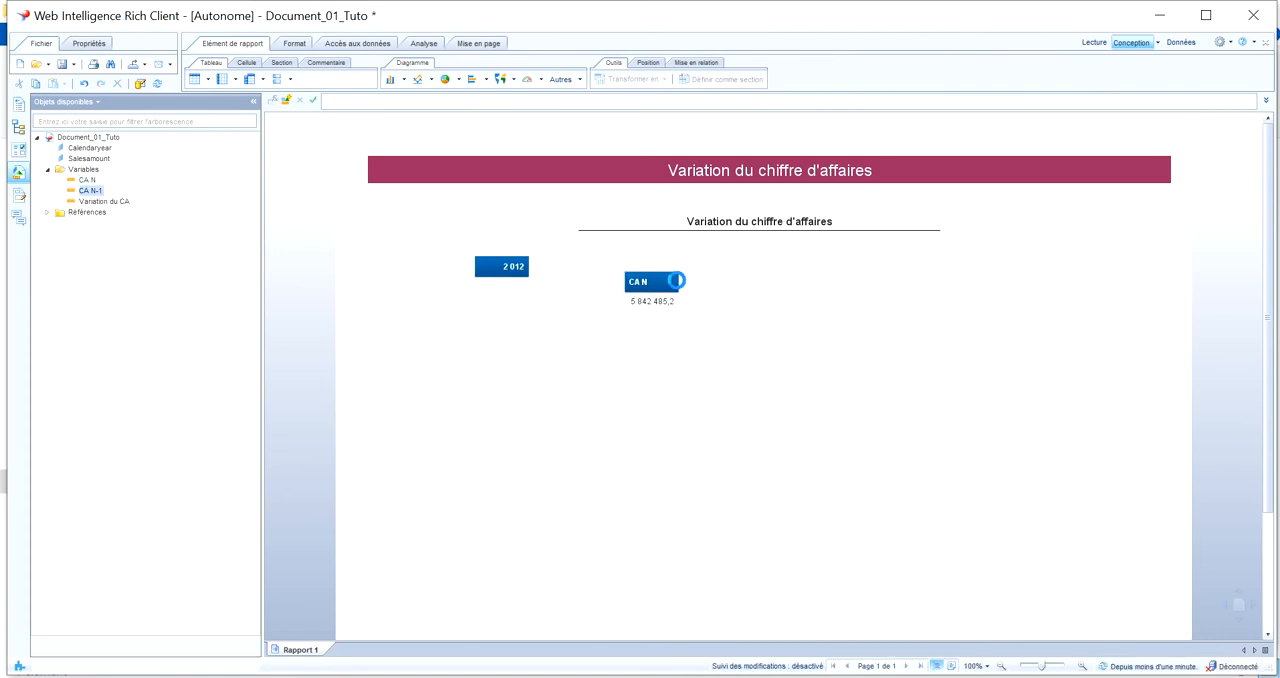
mouse_move(124, 204)
drag(124, 204, 715, 284)
drag(103, 203, 737, 300)
Widen the CA N, CA N-1 and Variation du CA columns so their headers and values fit
click(674, 285)
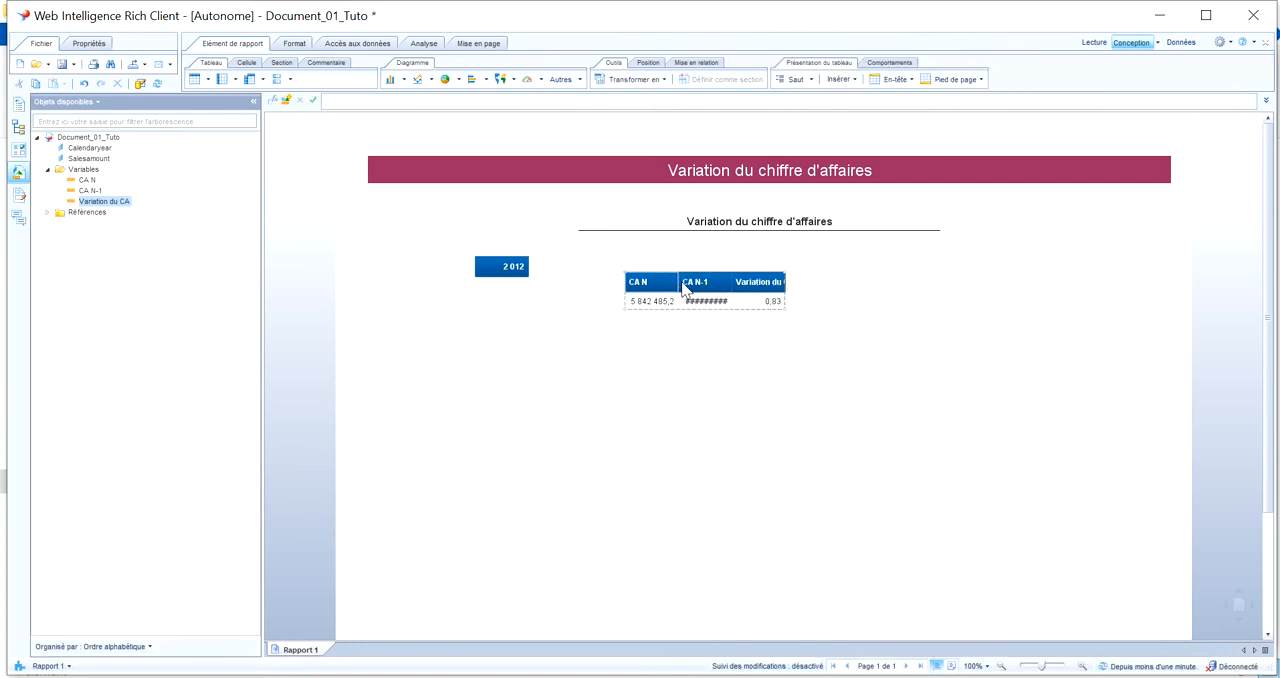
click(678, 284)
drag(719, 287, 716, 287)
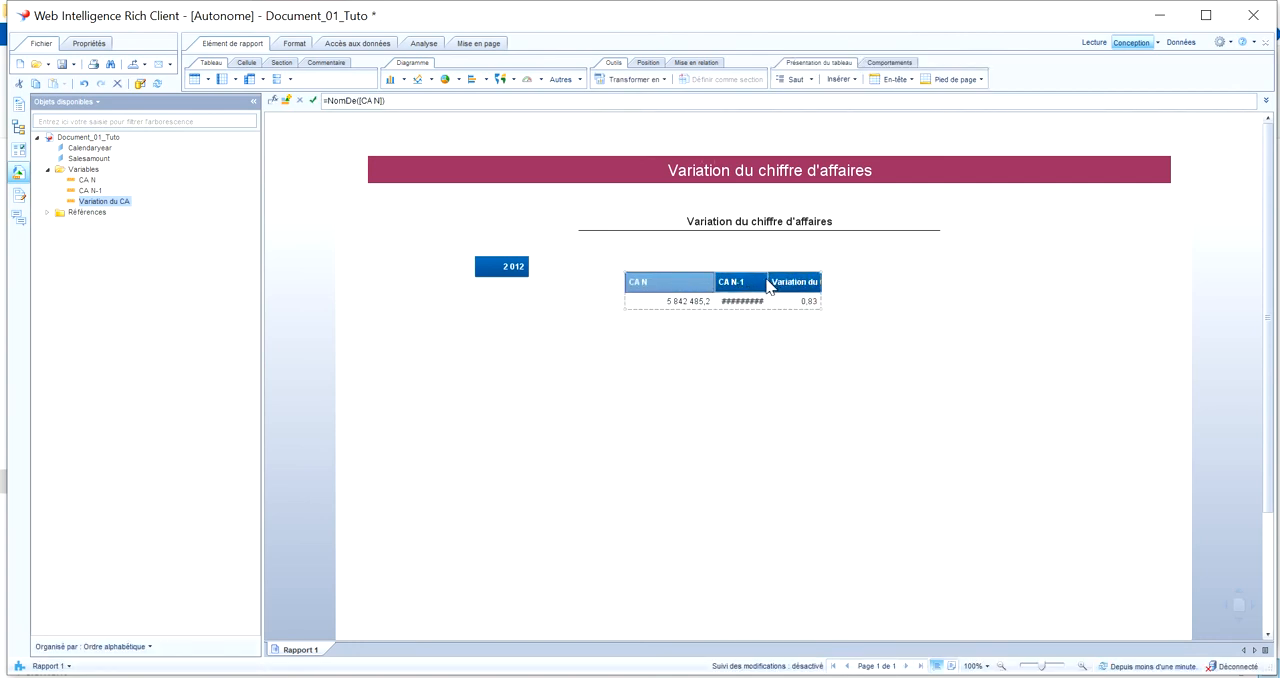
click(765, 284)
drag(770, 284, 801, 284)
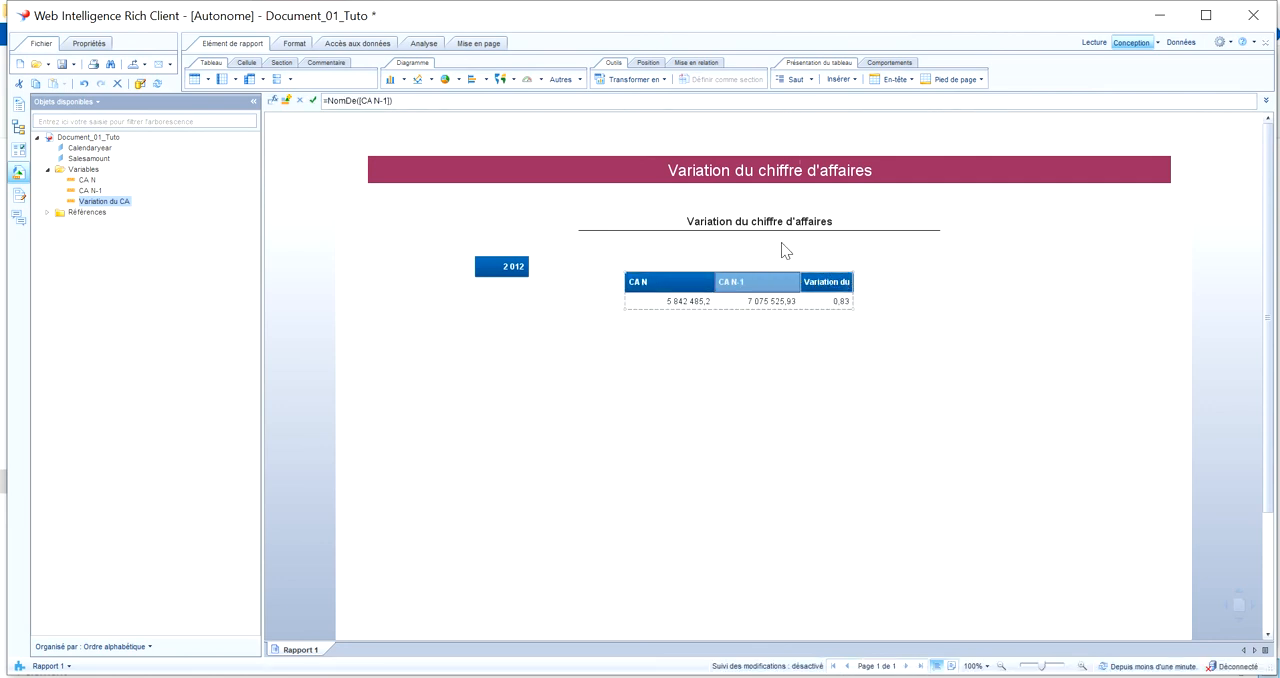
click(845, 282)
drag(856, 284, 883, 284)
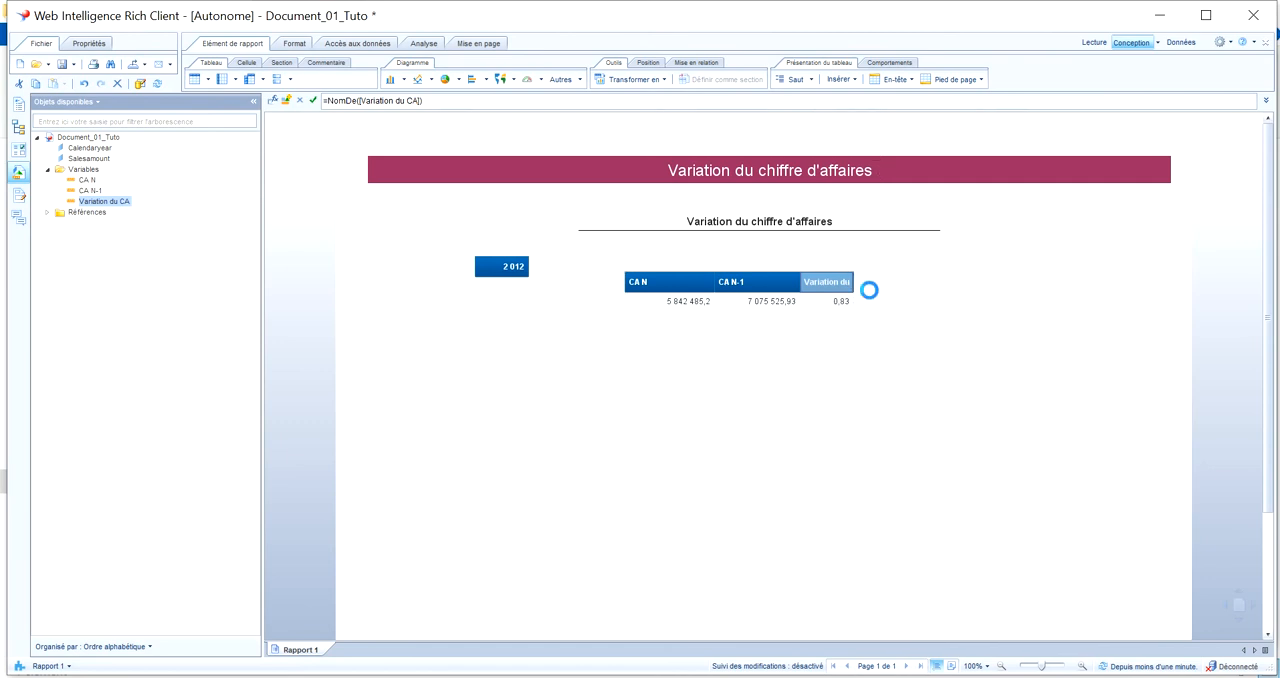
Set the Calendaryear slider of the report's input controls to 2013
click(18, 149)
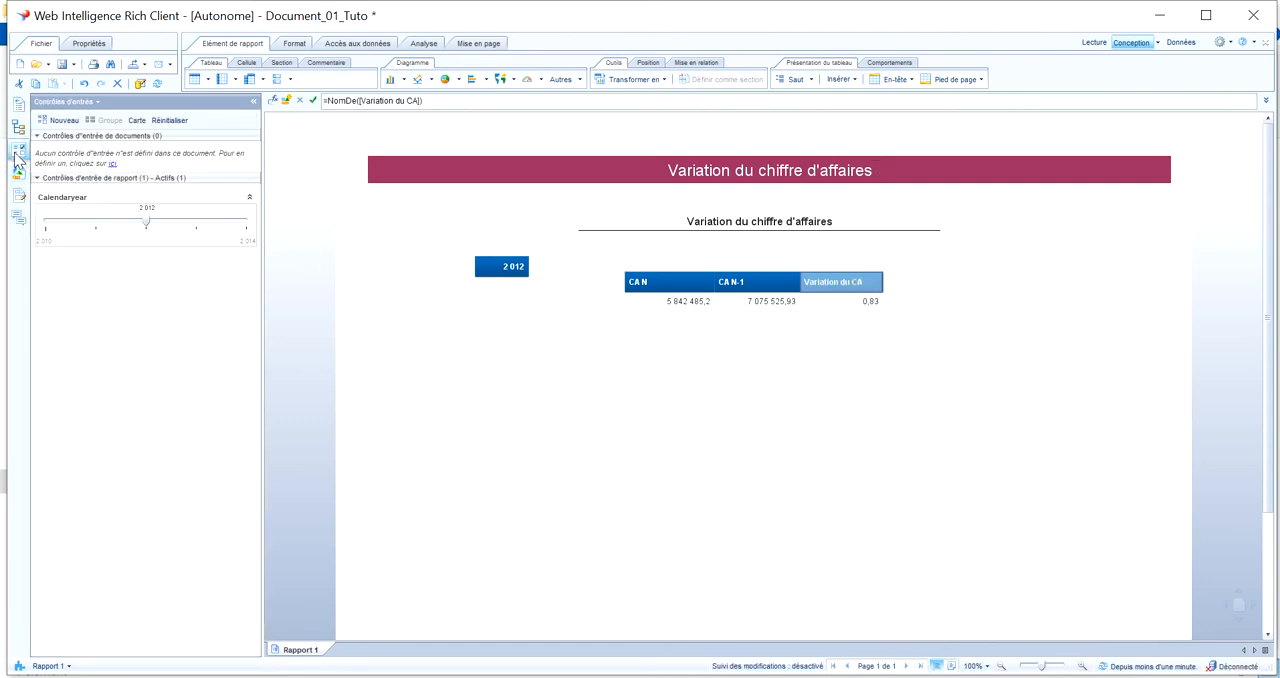
click(195, 222)
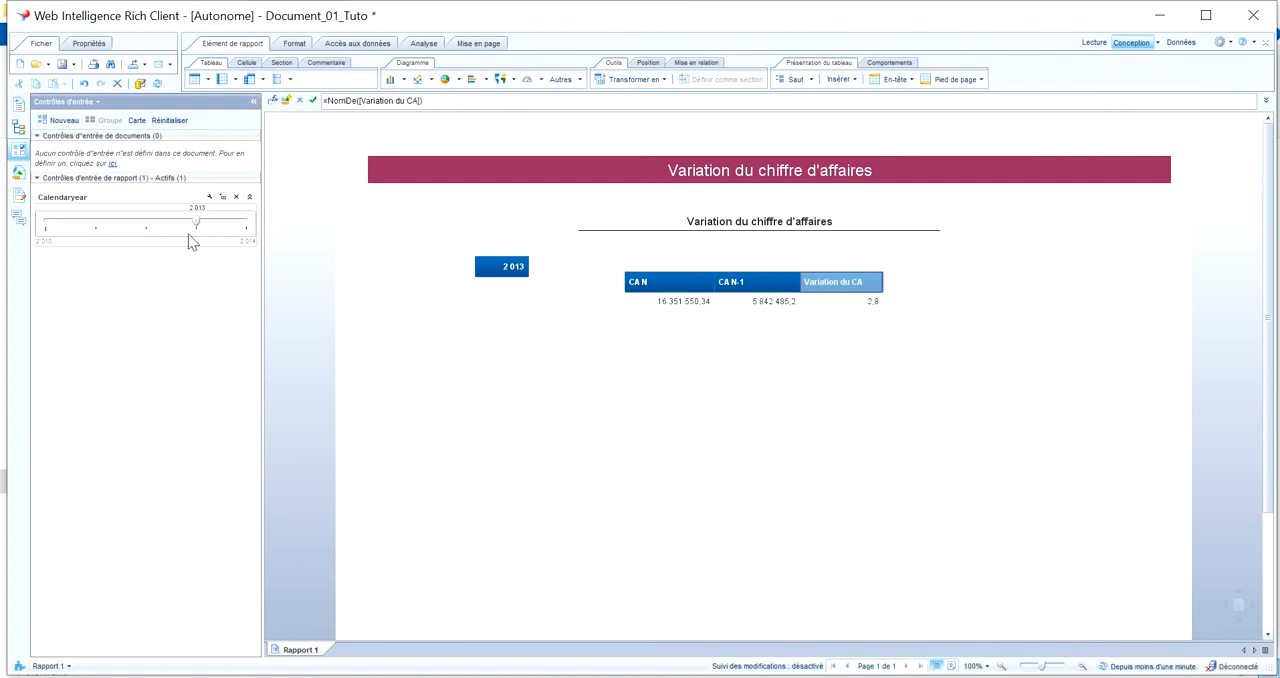
Insert a blank standalone cell in the report beside and slightly above the 2013 year cell
click(791, 338)
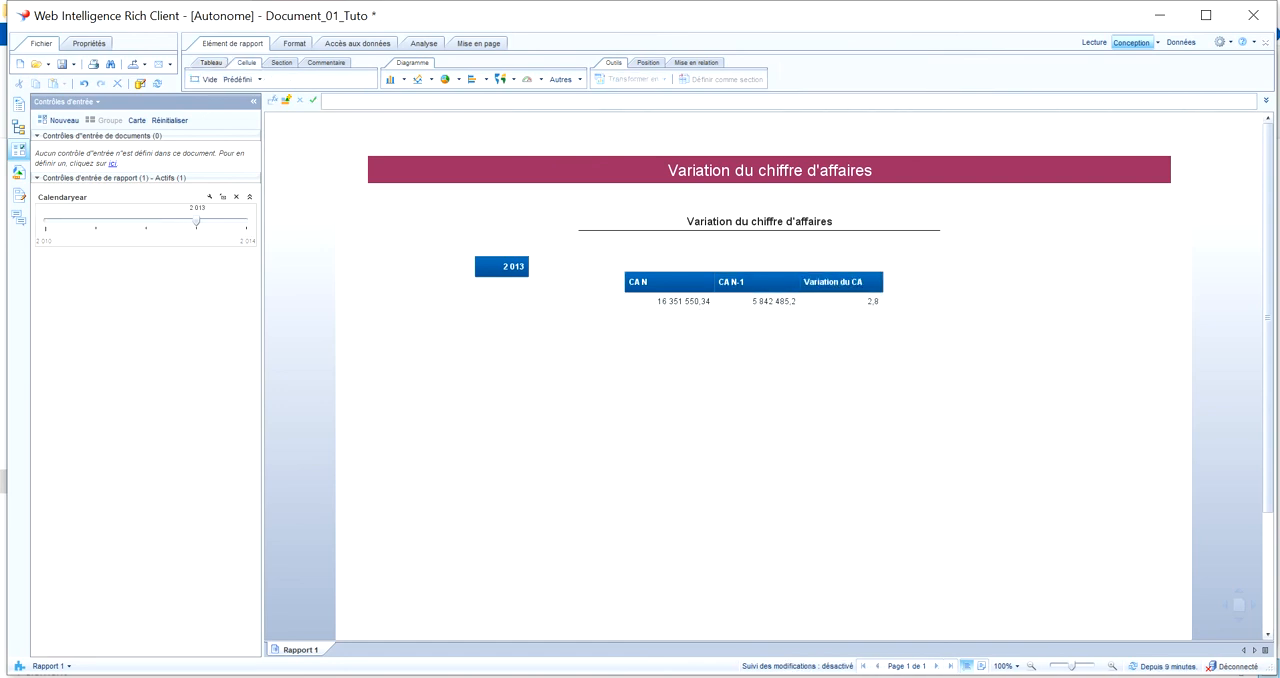
click(205, 79)
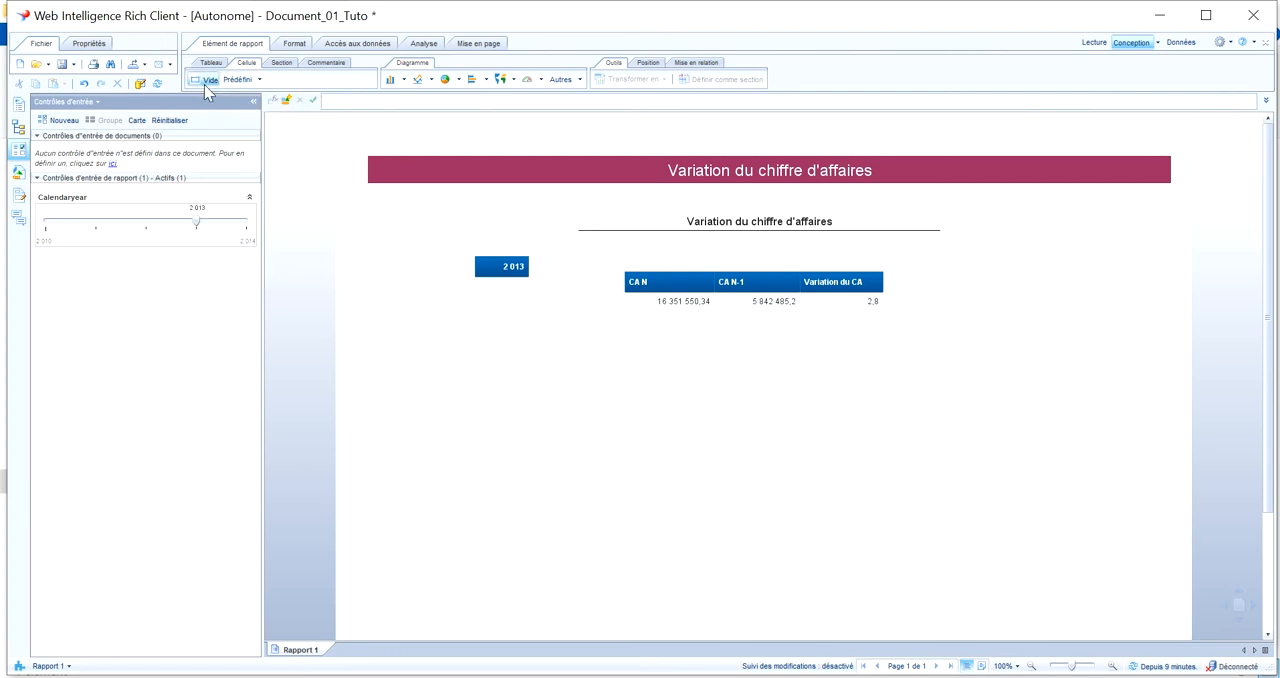
click(397, 245)
Enter the formula =2012 in the new blank cell and validate it
click(424, 250)
click(348, 101)
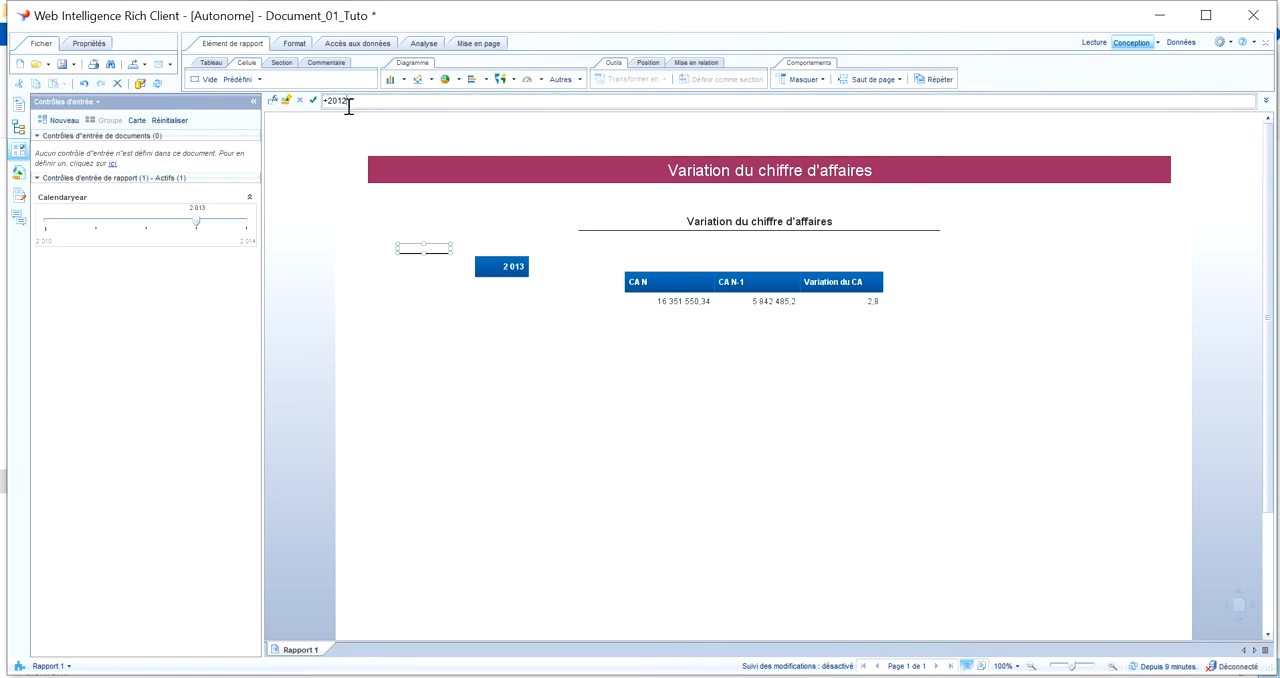
text(+2012)
key(BackSpace)
key(BackSpace)
key(BackSpace)
key(BackSpace)
key(BackSpace)
text(=2012)
key(Return)
Assign the document's existing cell reference to the new cell containing 2012
right_click(424, 257)
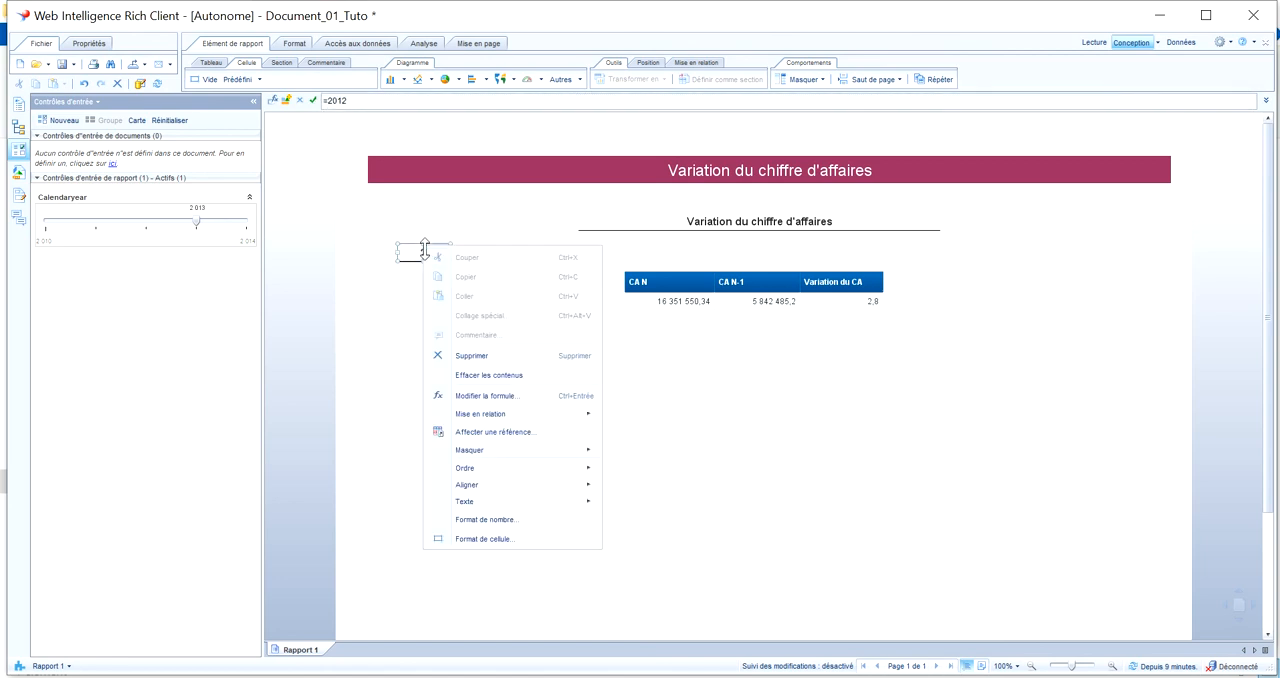
click(525, 432)
click(530, 366)
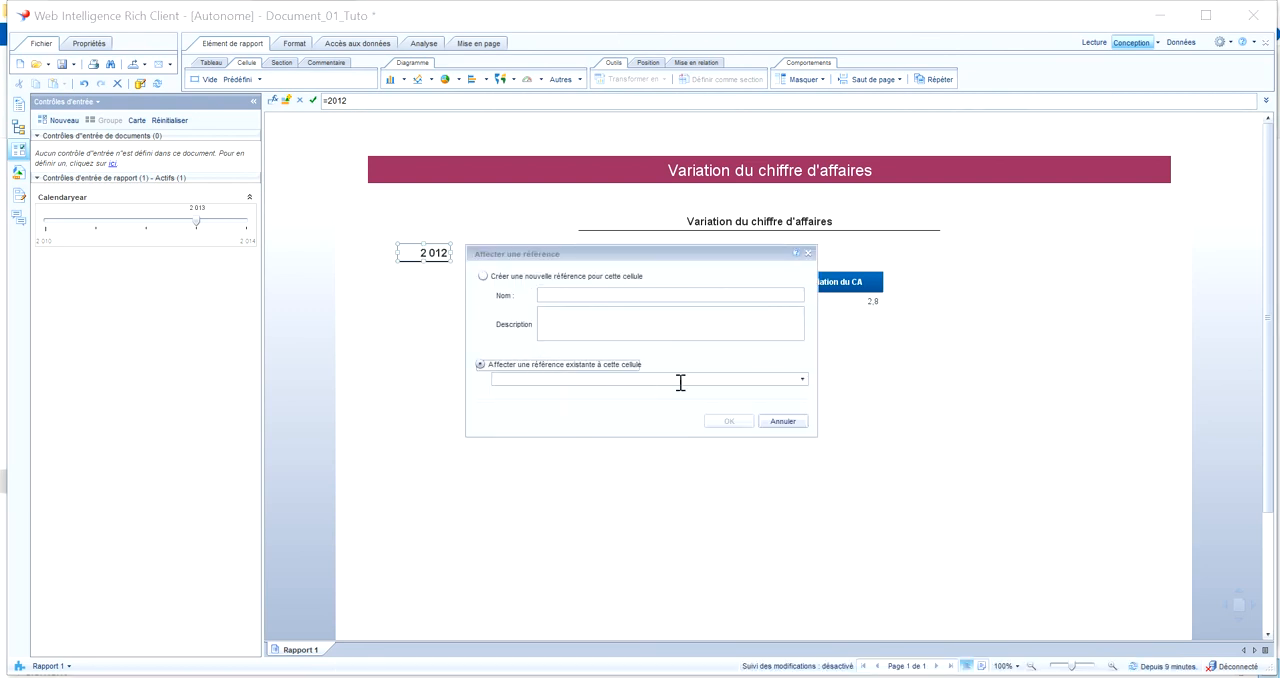
click(802, 379)
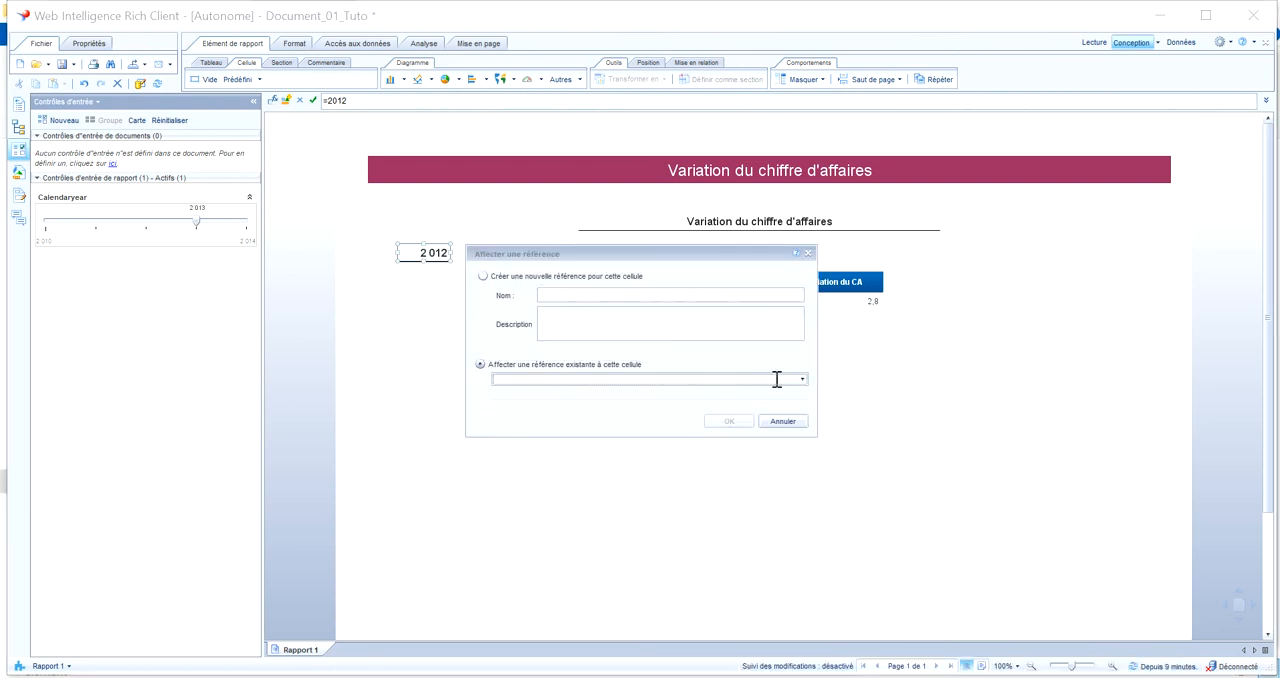
click(803, 380)
click(757, 401)
click(729, 421)
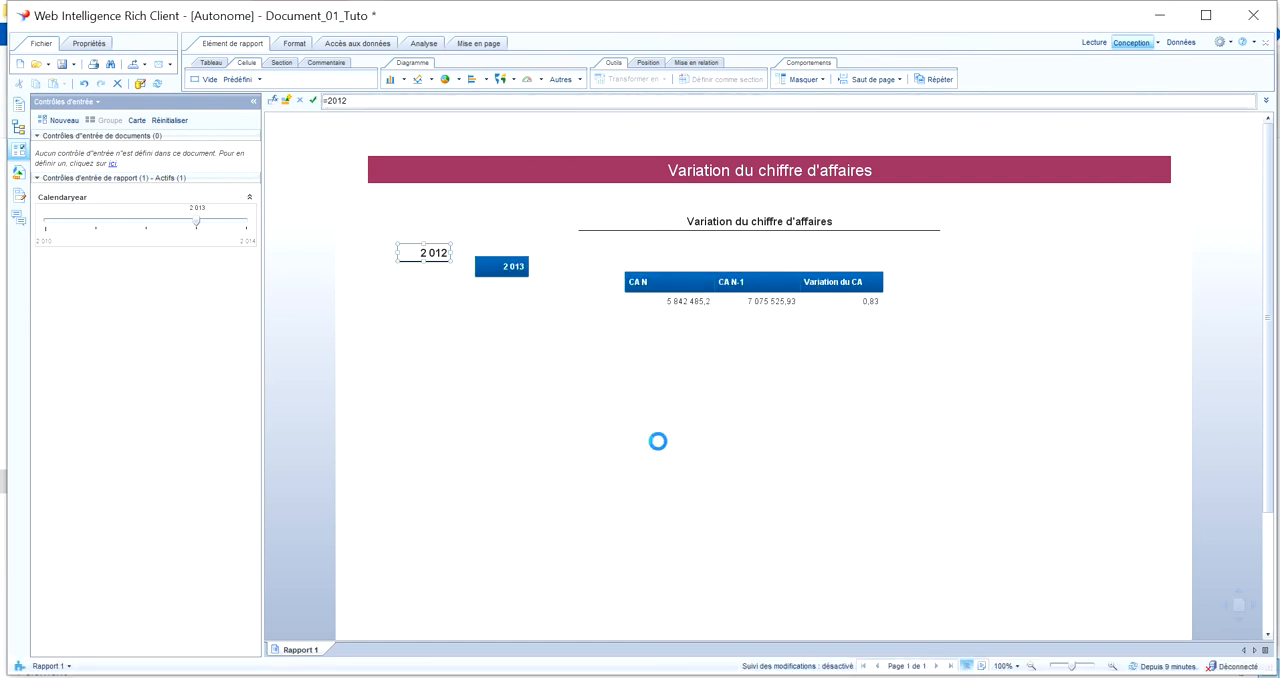